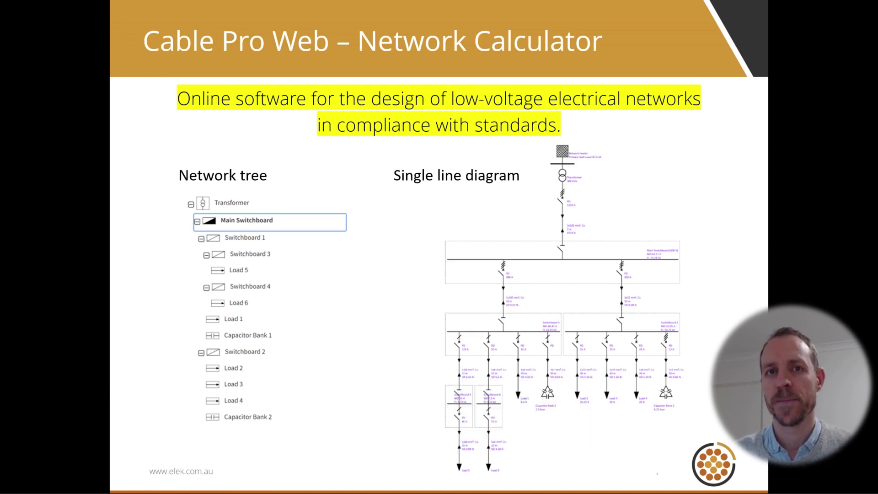
Advance the slides to Main Features, which lists its first two features.
key("Right")
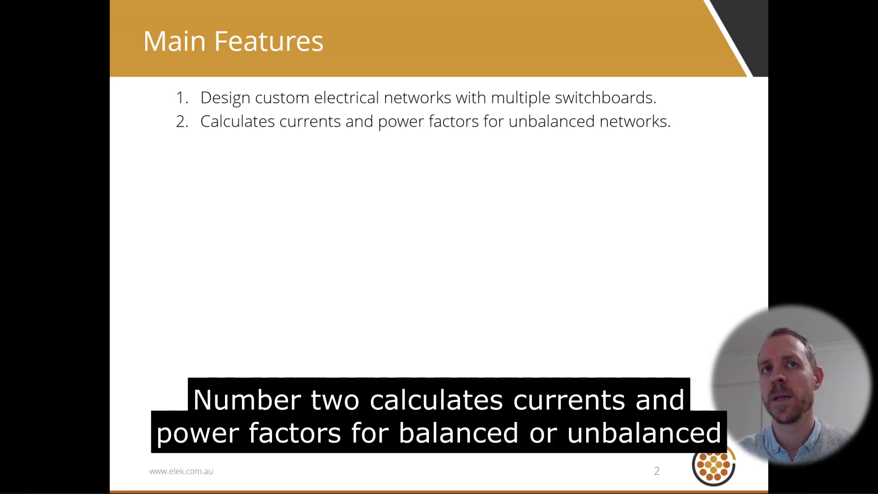
Reveal each feature bullet, from transformer and generator sizing through capacitor bank sizing.
key("Right")
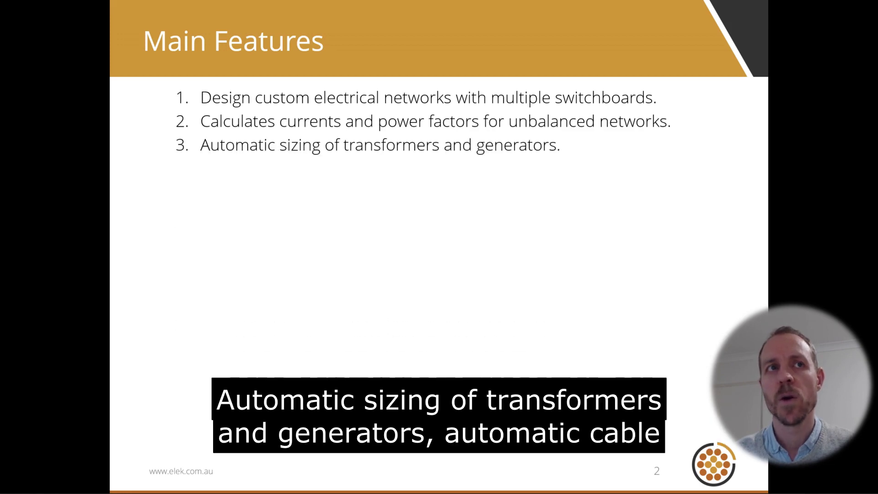
key("Right")
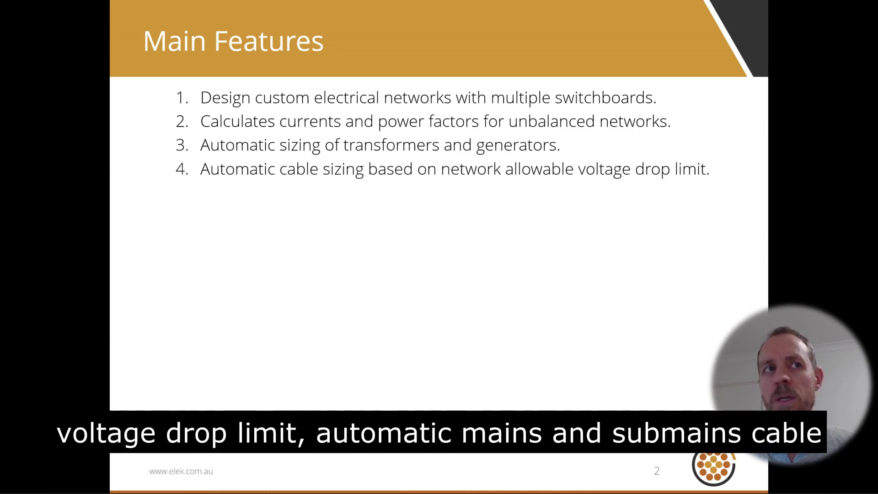
key("Right")
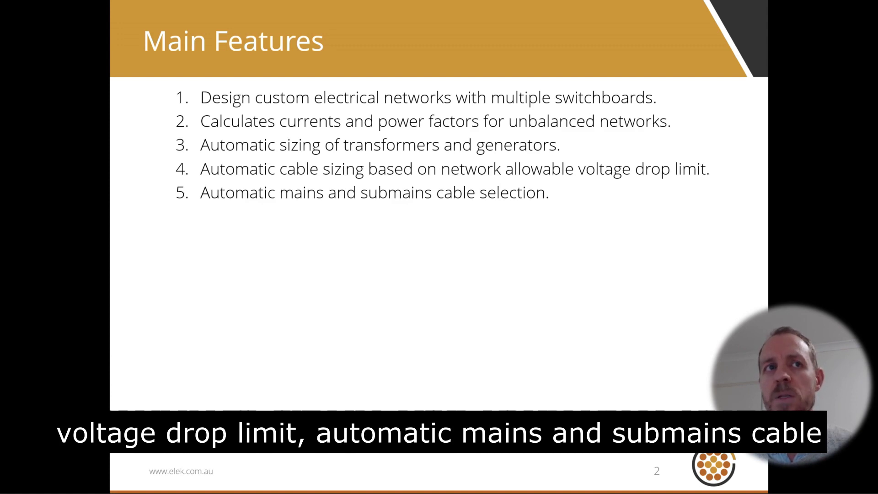
key("Right")
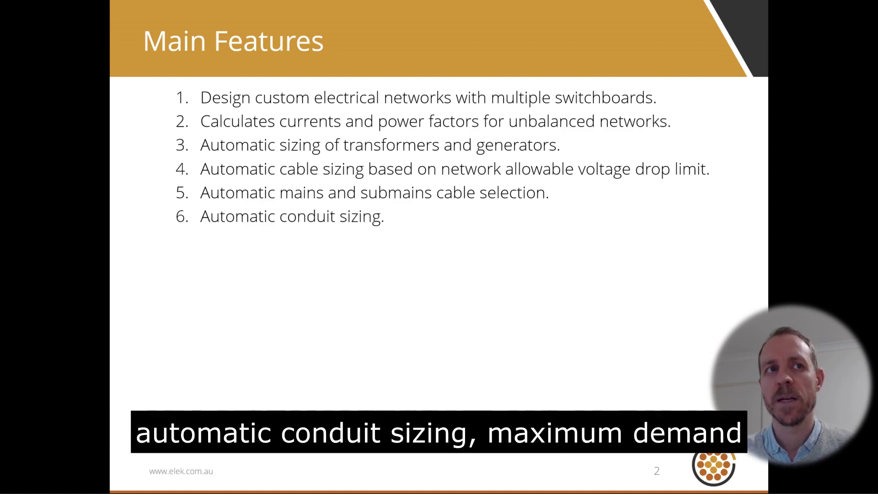
key("Right")
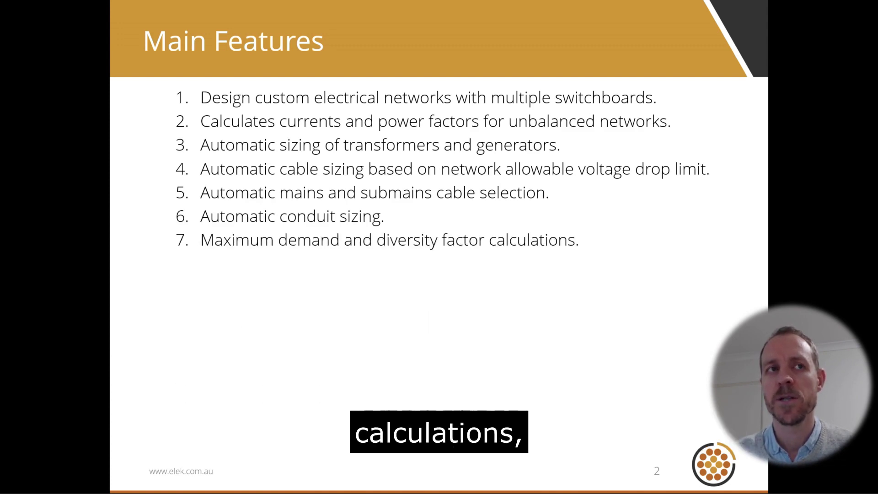
key("Right")
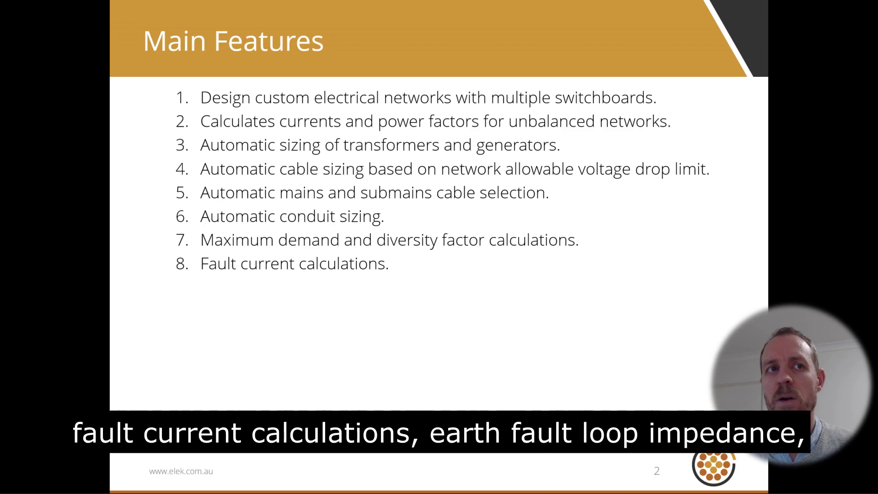
key("Right")
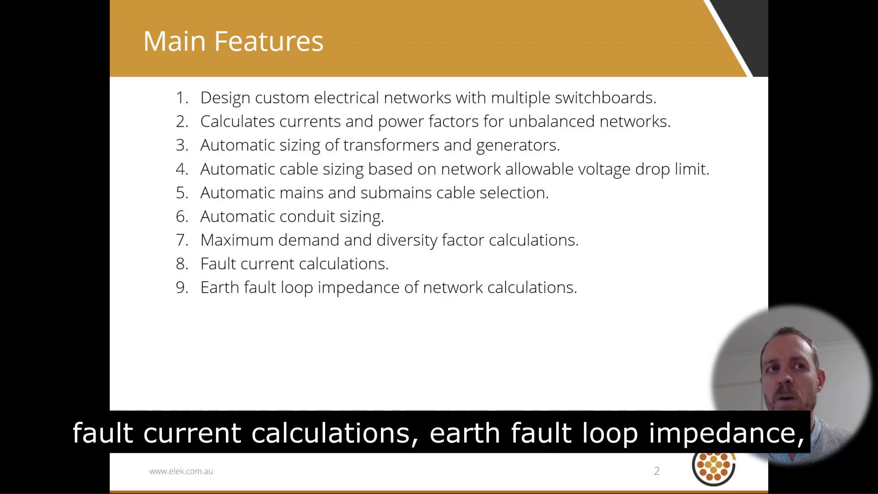
key("Right")
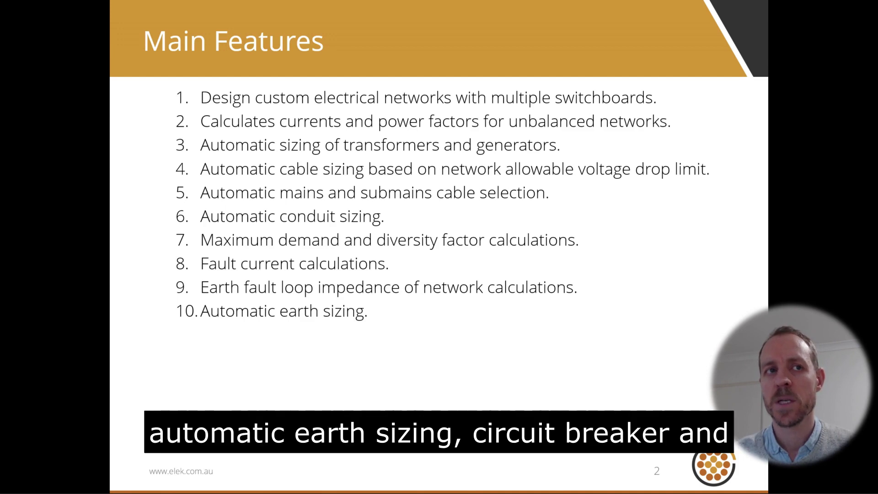
key("Right")
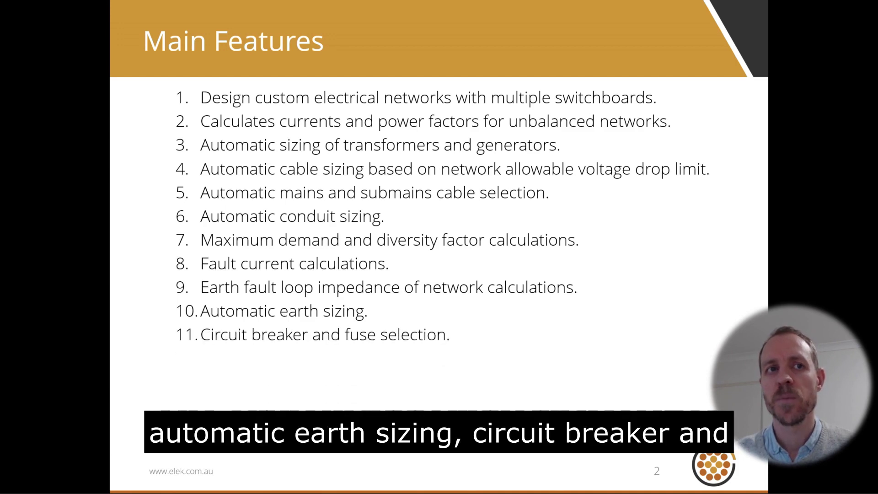
key("Right")
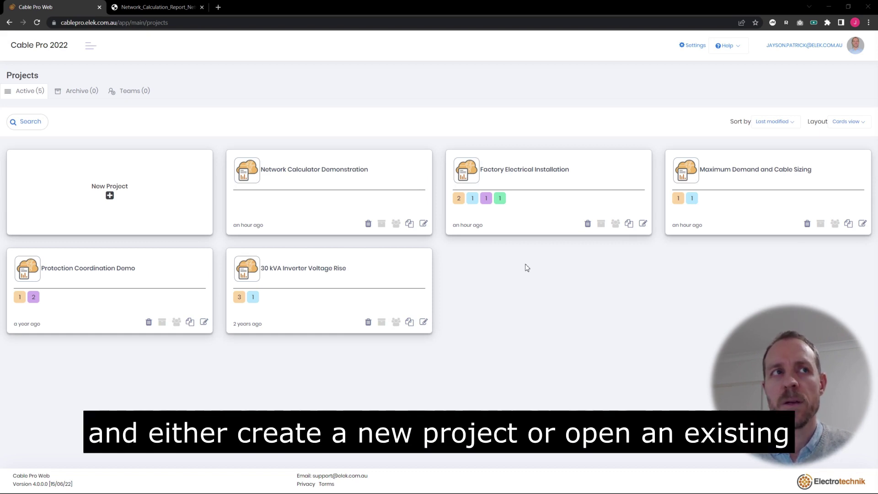
Add a new LV Network calculation named 'Demo' to the Network Calculator Demonstration project.
left_click(320, 173)
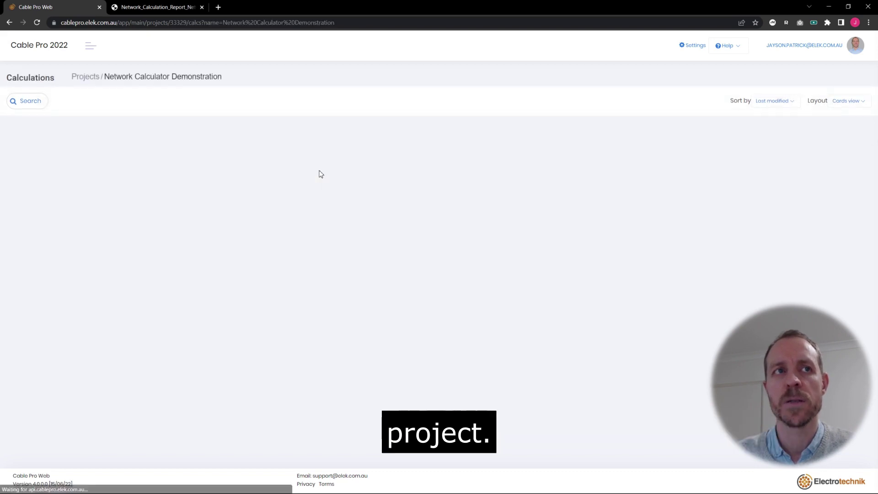
left_click(110, 206)
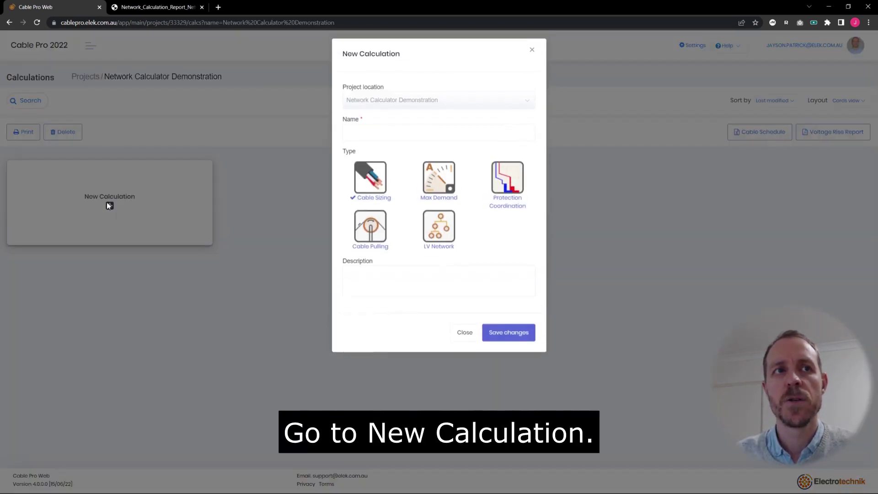
left_click(446, 243)
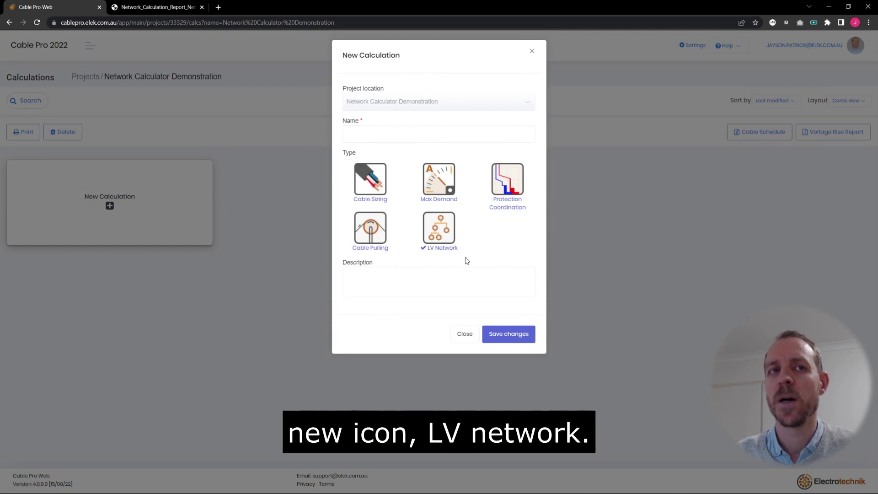
left_click(371, 135)
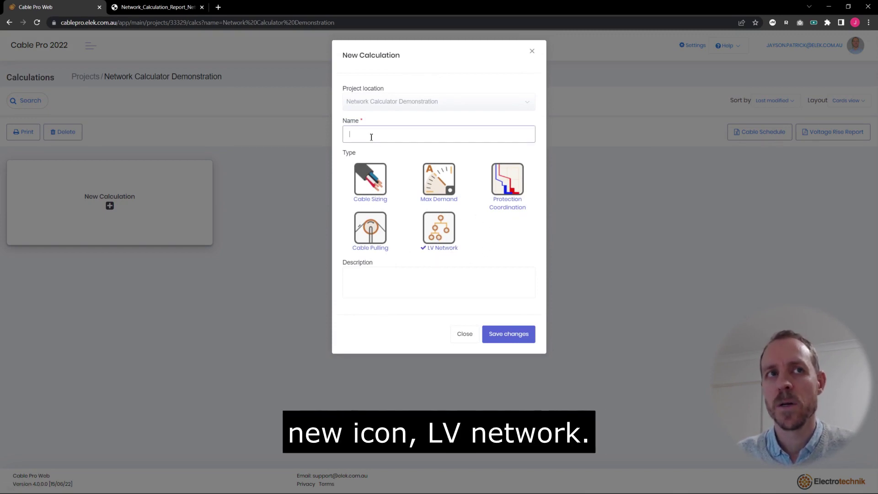
type("Demo")
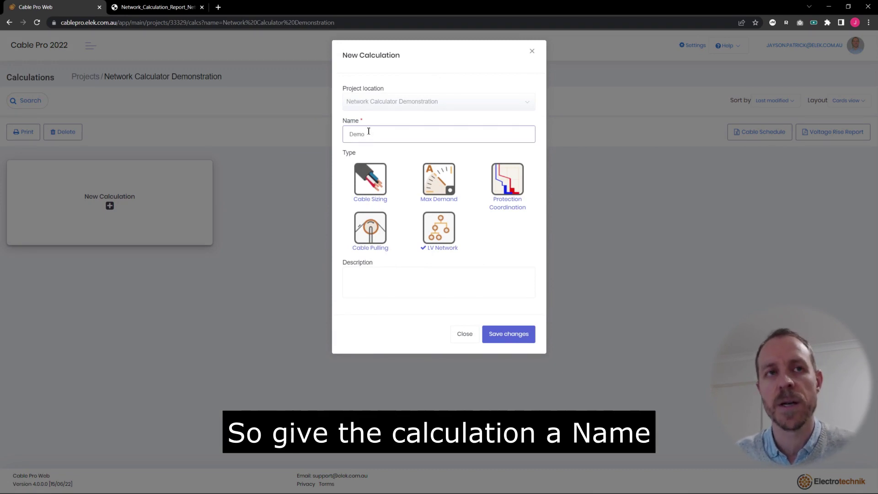
left_click(507, 335)
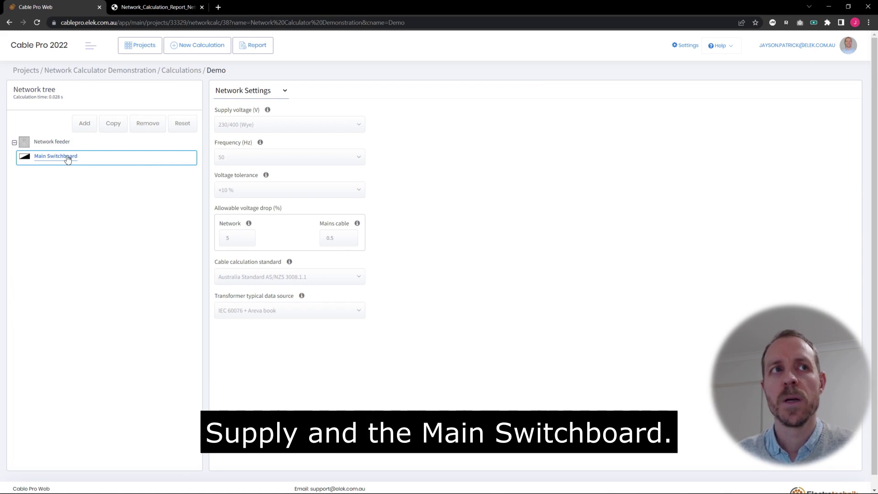
Add Switchboard1 under Main Switchboard and Switchboard2 under Switchboard1.
left_click(83, 124)
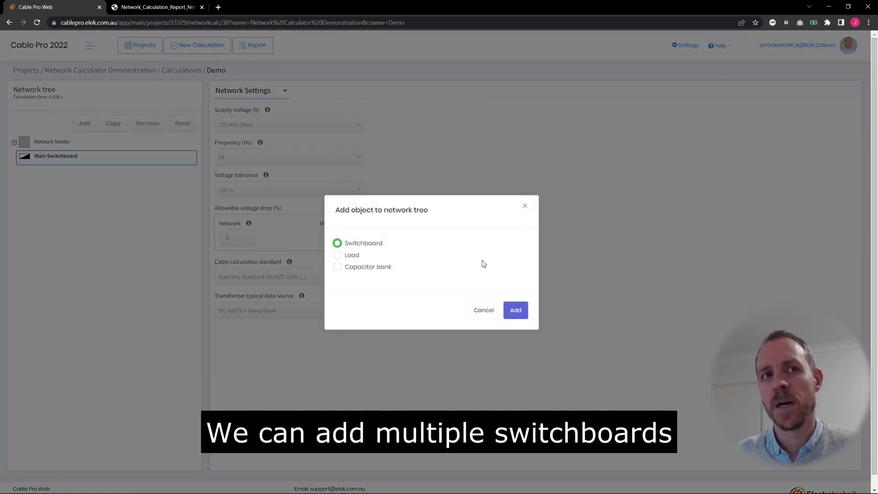
left_click(515, 311)
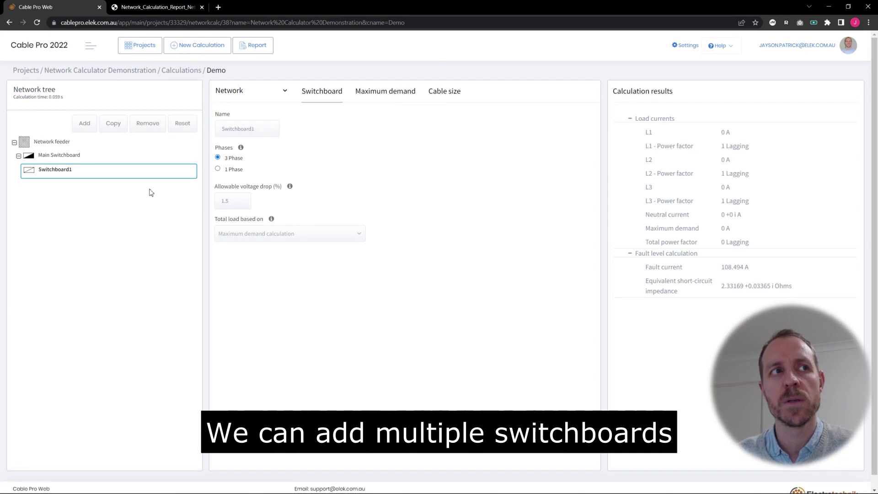
left_click(86, 125)
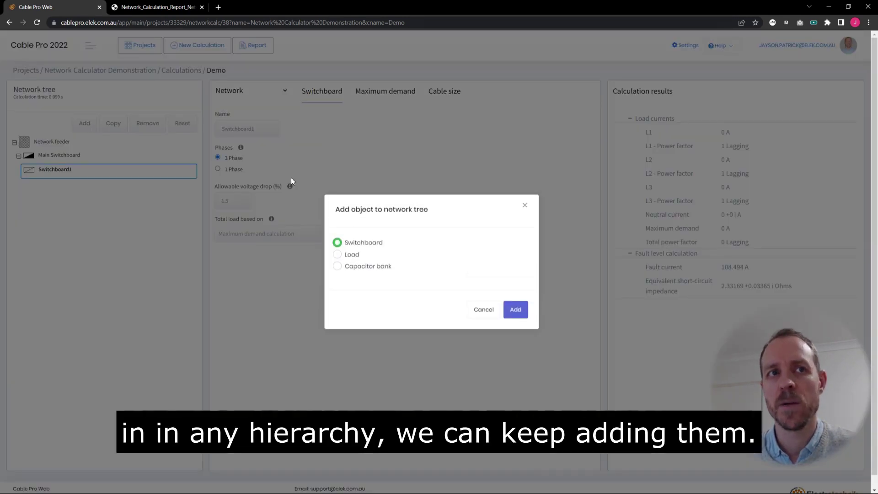
left_click(515, 310)
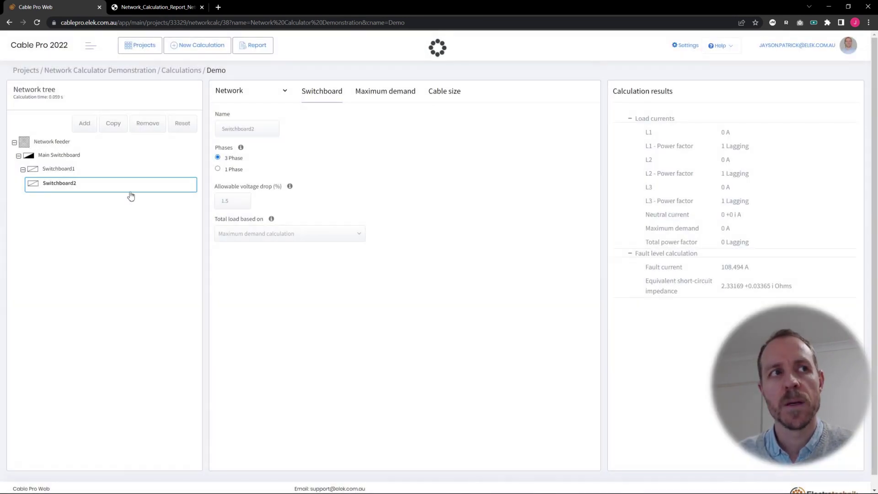
Add Load0 and Switchboard3 under Switchboard2, then move Switchboard3 under Main Switchboard.
left_click(84, 124)
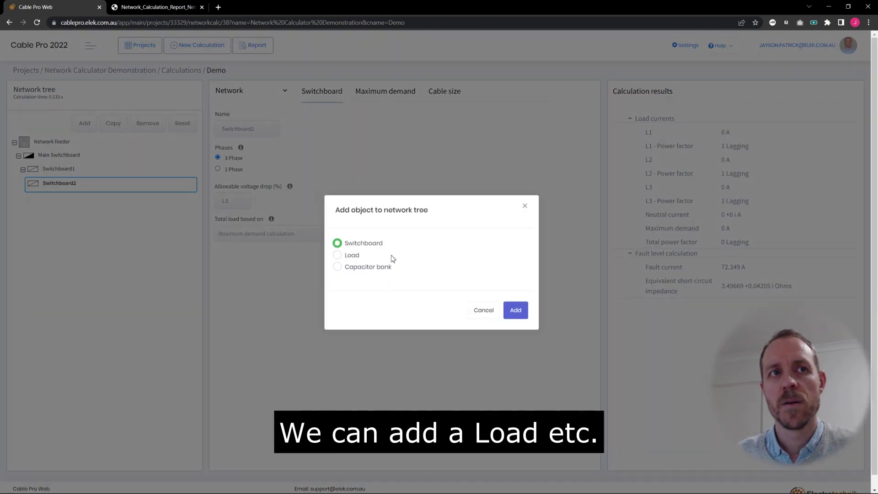
left_click(350, 255)
left_click(508, 310)
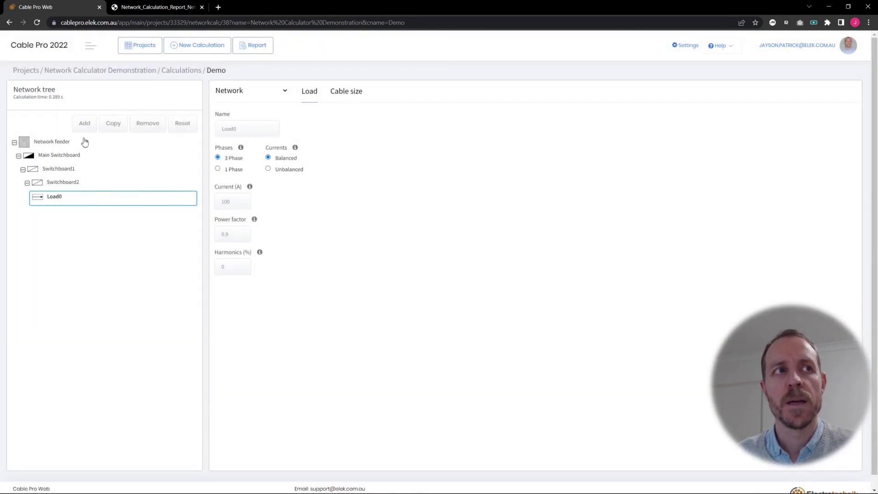
left_click(85, 124)
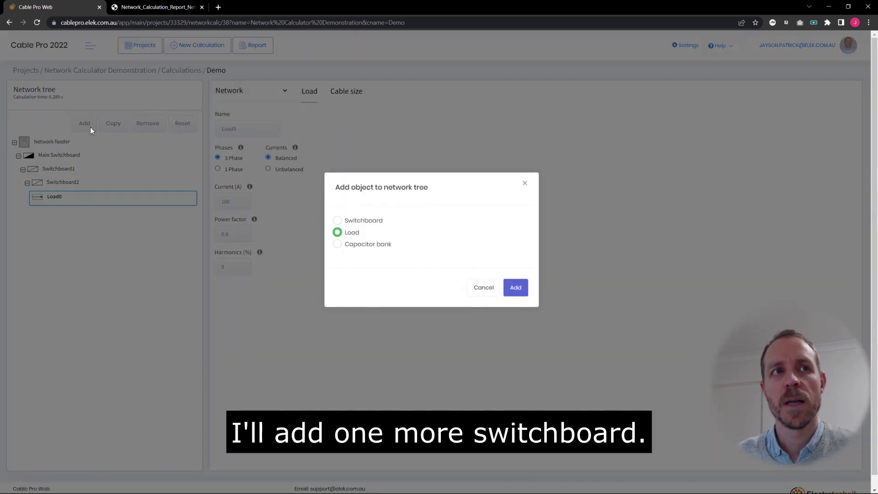
left_click(365, 243)
left_click(516, 310)
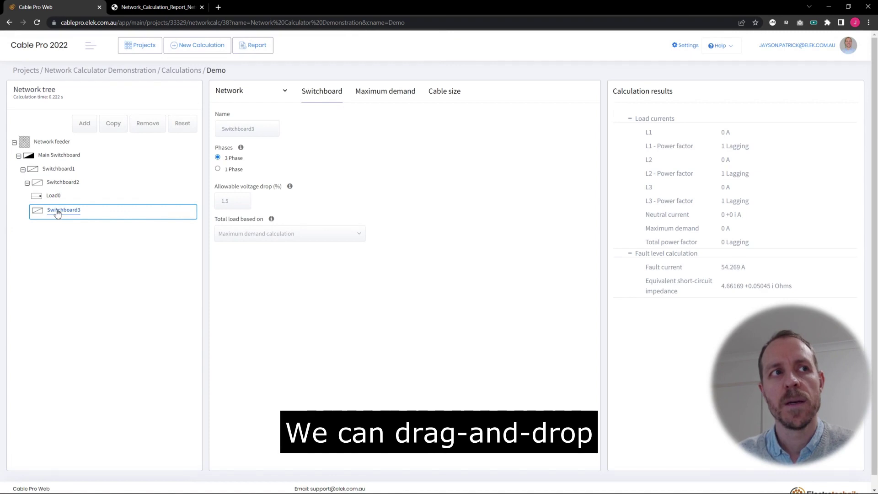
mouse_move(59, 211)
left_mouse_down()
mouse_move(59, 162)
mouse_move(87, 165)
left_mouse_up()
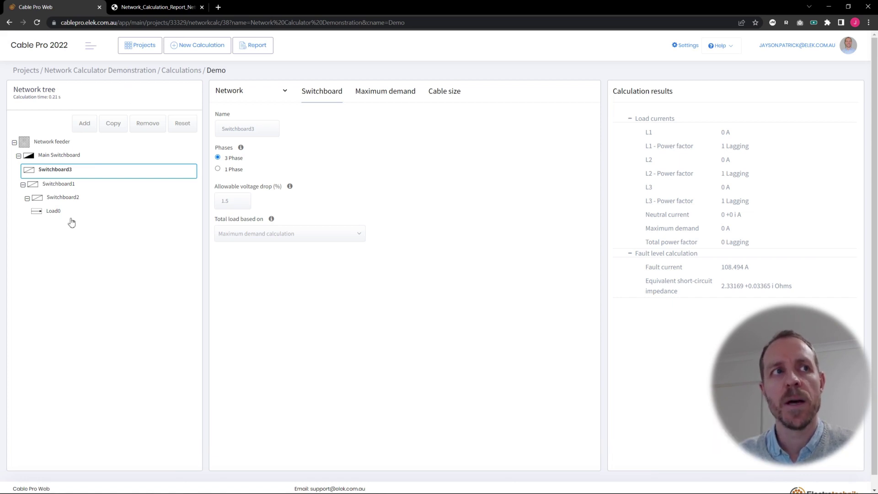
Inspect Switchboard1 and Load0, then select Switchboard2 to see its properties and results.
left_click(62, 189)
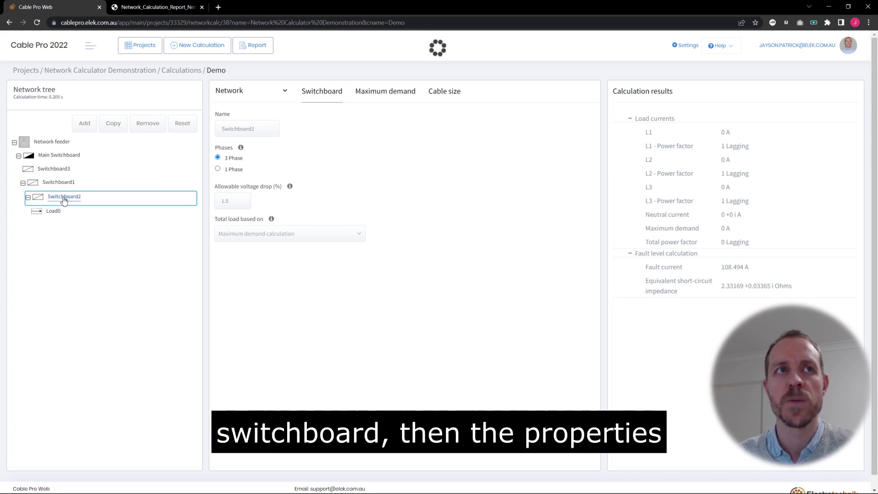
left_click(52, 210)
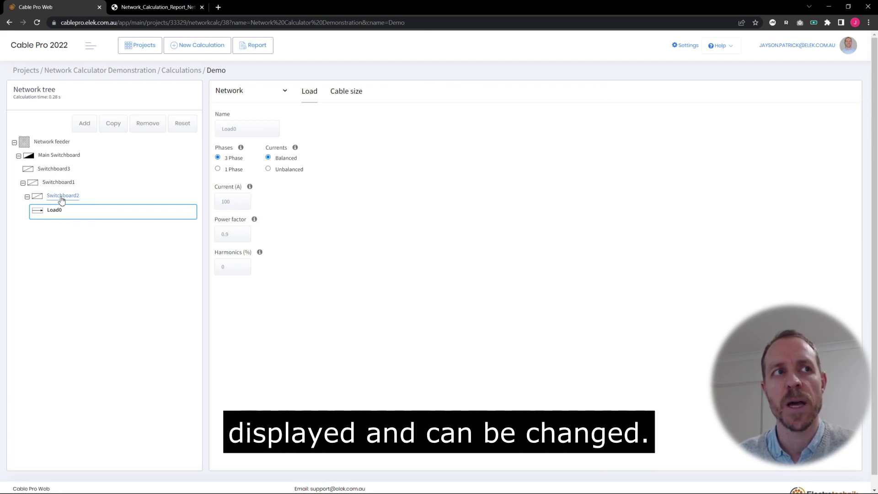
left_click(61, 196)
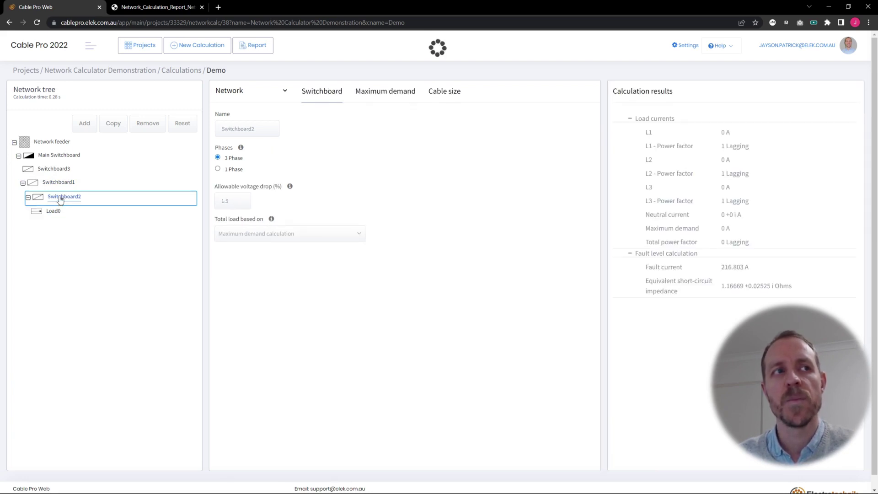
Look at Switchboard2's cable size calculation, then return to its maximum demand.
left_click(400, 99)
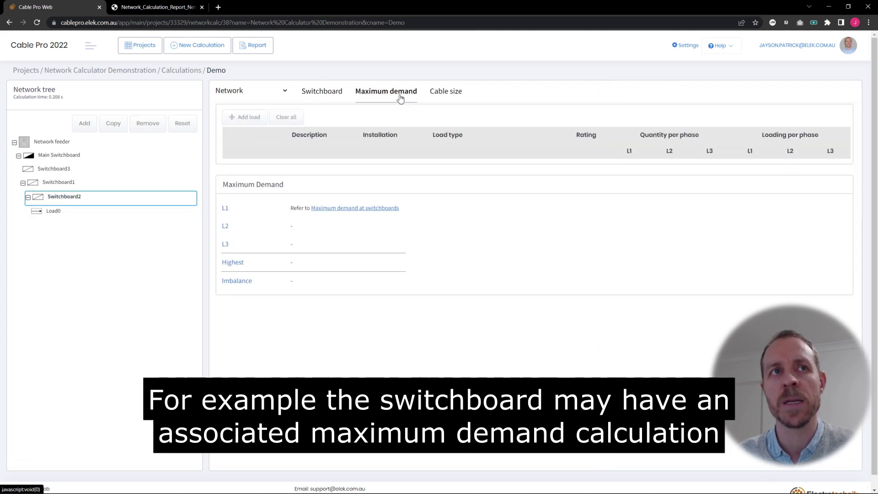
left_click(455, 96)
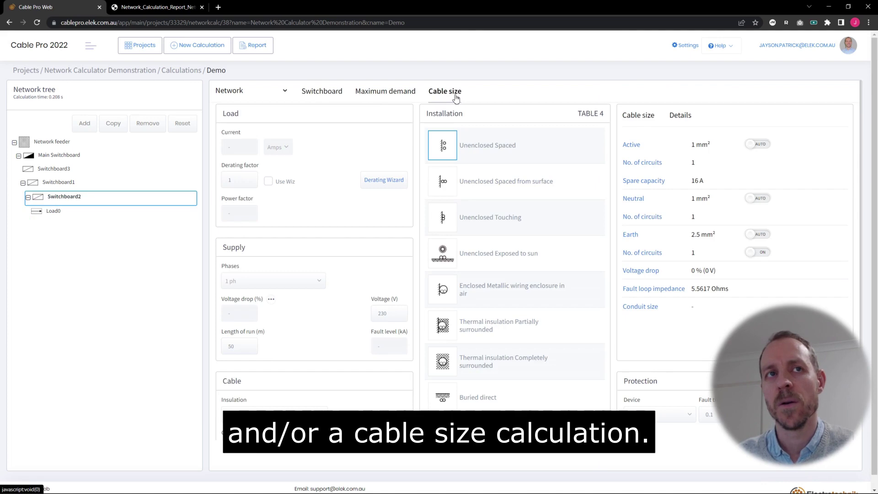
left_click(408, 95)
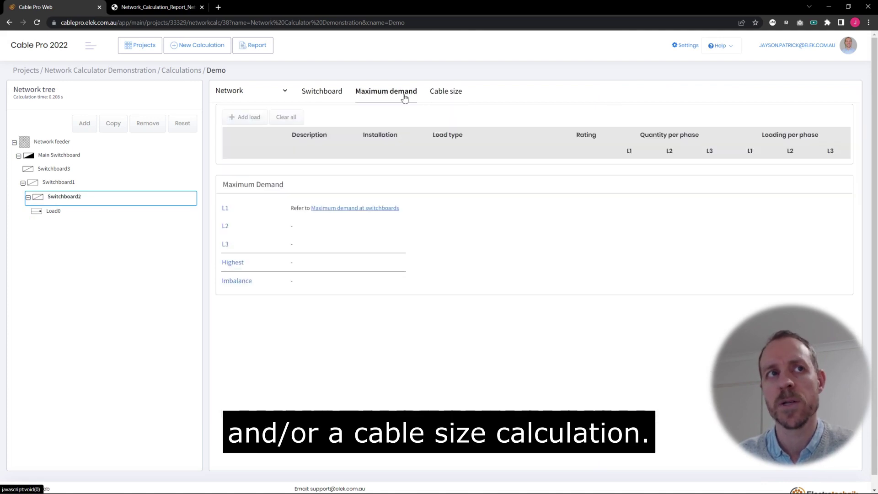
Add and save a 20 A Motor load under Residential institutions, D - Motors.
left_click(248, 116)
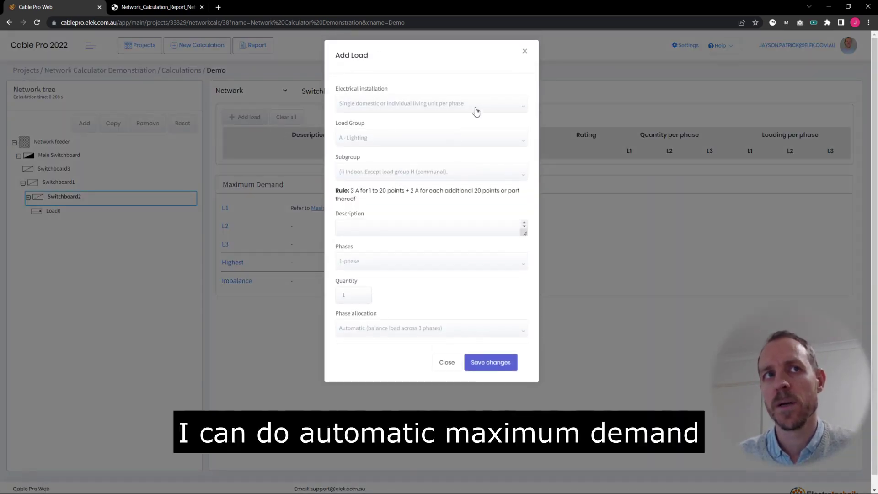
left_click(490, 107)
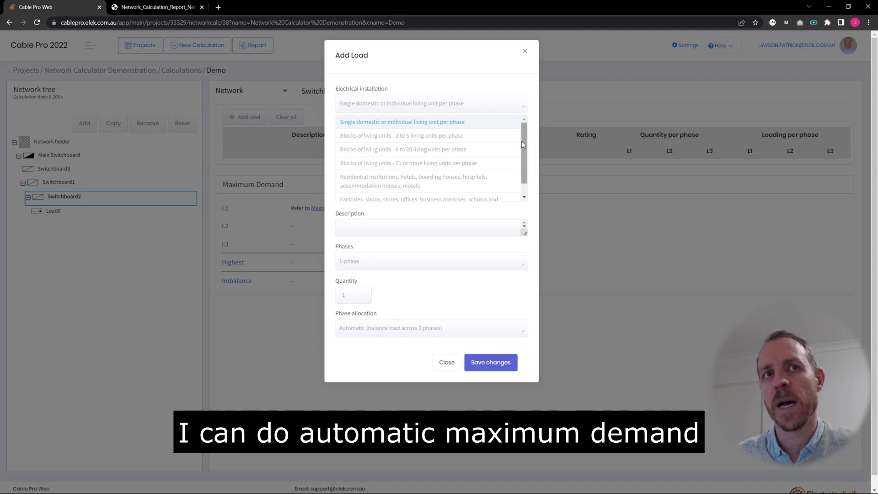
left_click_drag(524, 140, 527, 169)
left_click(450, 169)
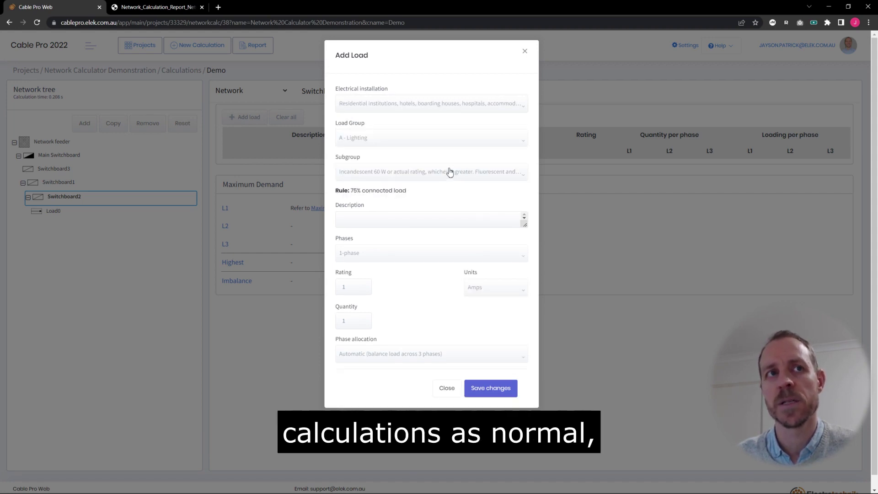
left_click(402, 140)
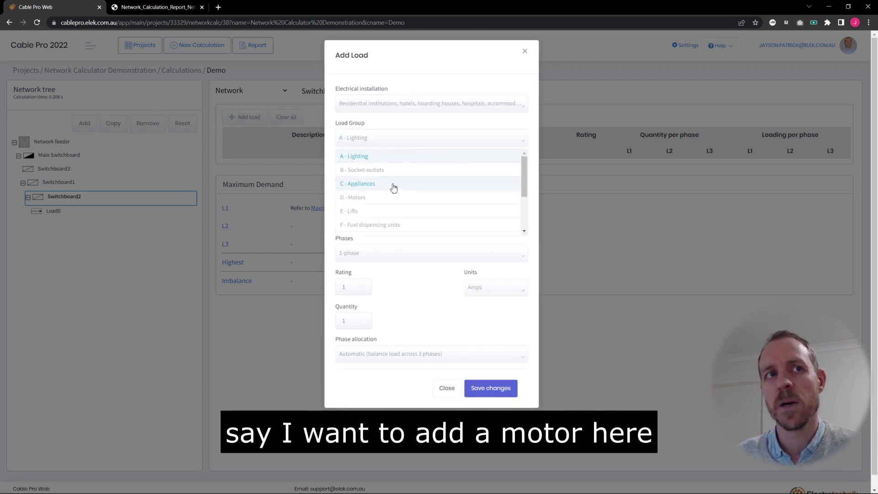
left_click(401, 197)
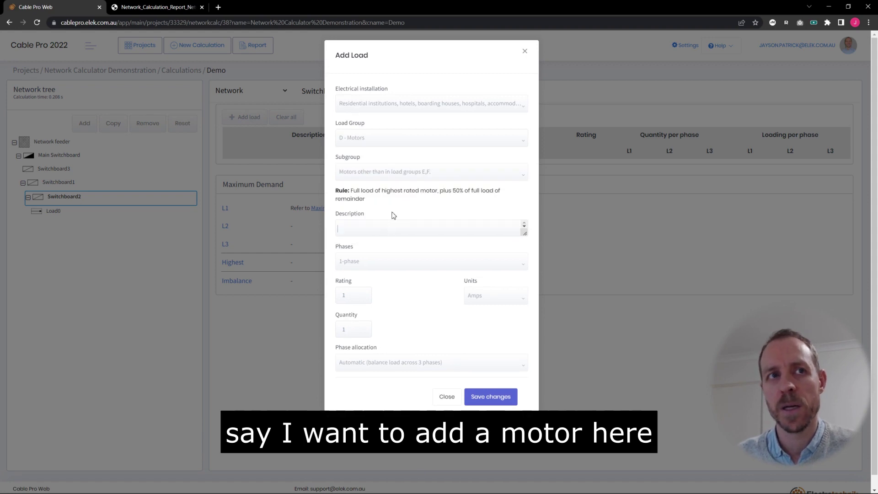
type("Motor")
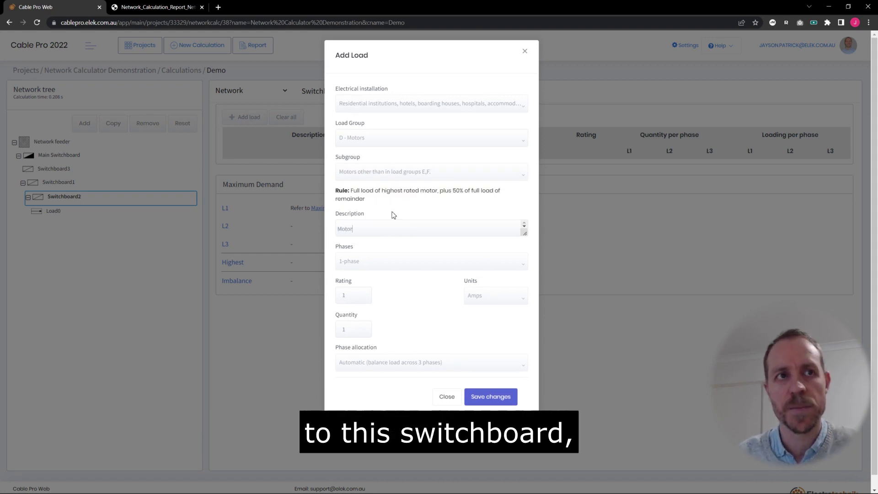
left_click(354, 297)
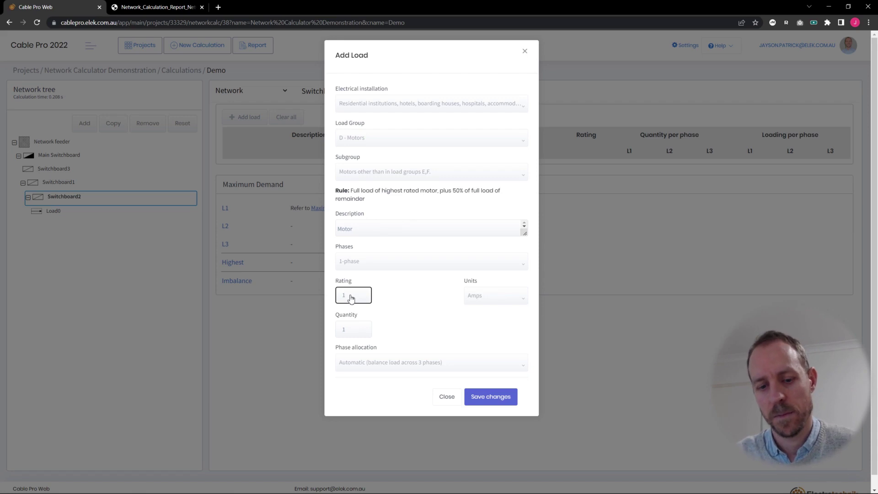
type("20")
left_click(491, 396)
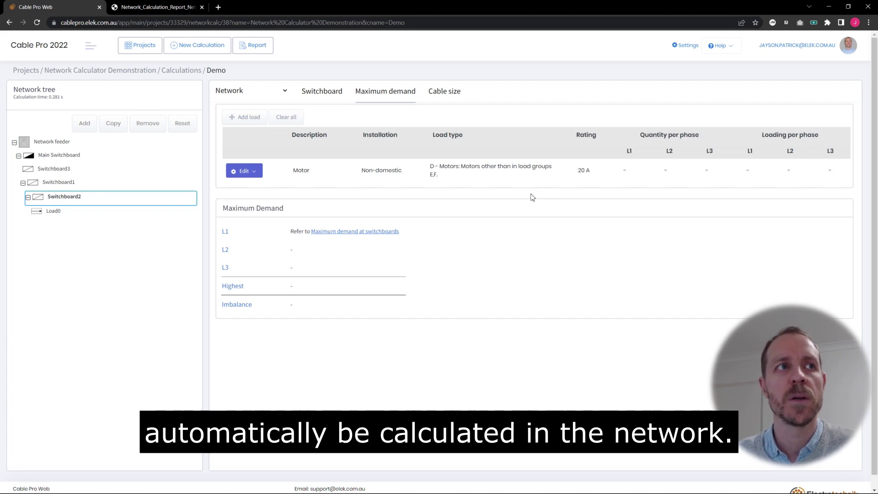
left_click(285, 90)
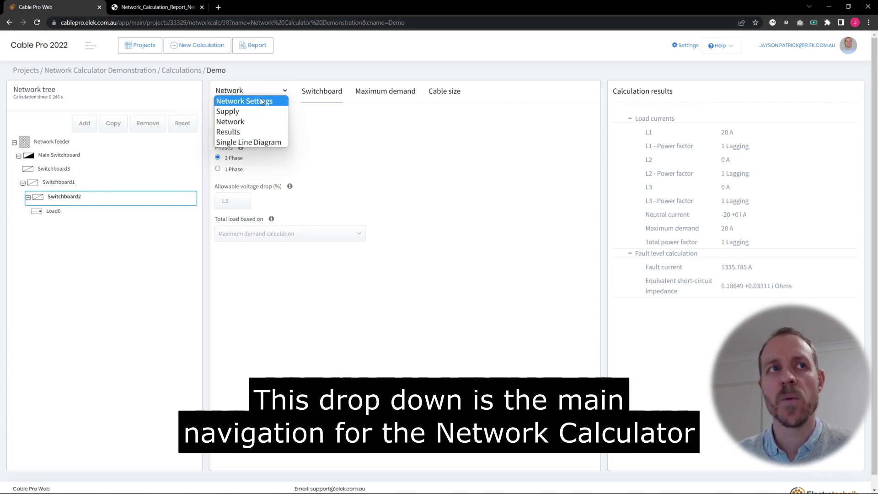
Review Network Settings' supply voltage options and voltage drop limit, leaving both unchanged.
left_click(262, 101)
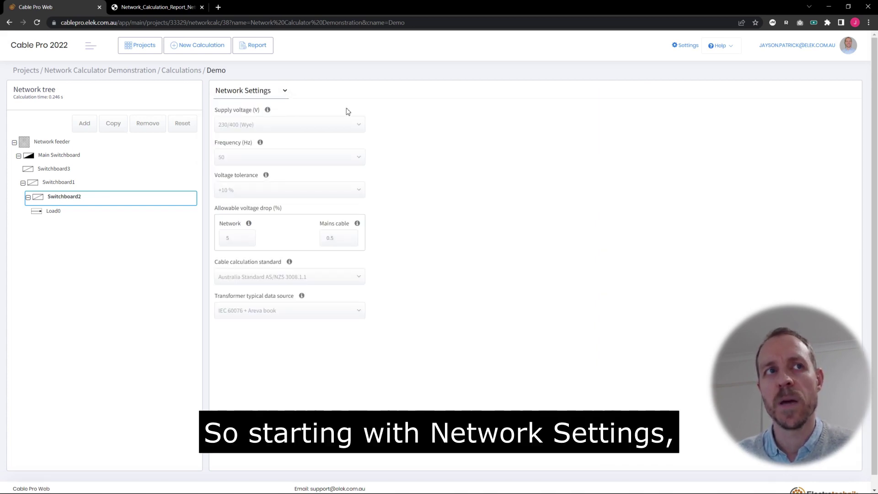
left_click(357, 124)
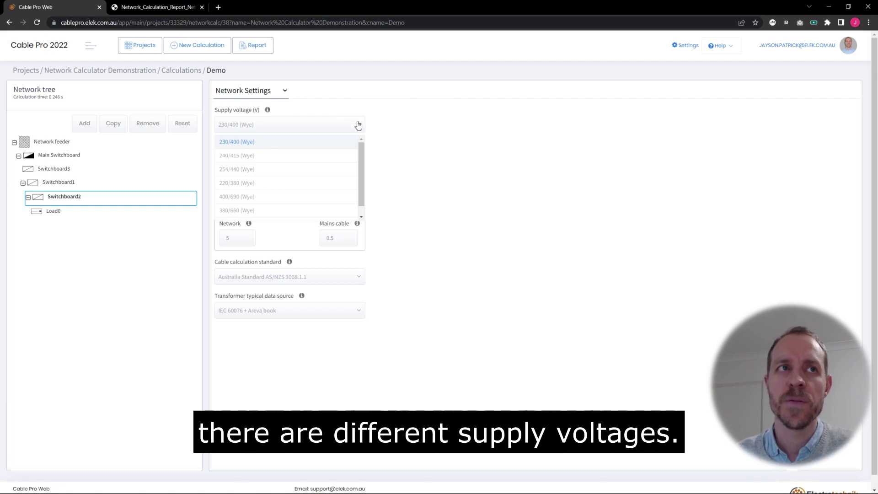
left_click(410, 123)
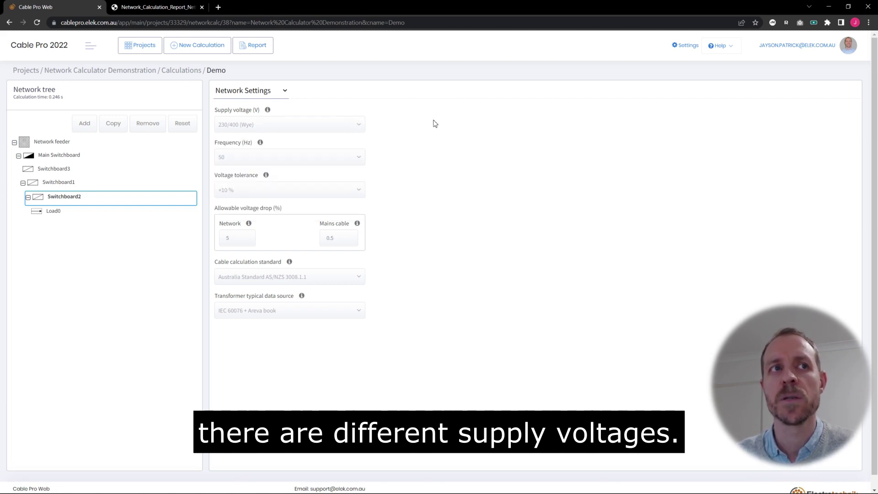
left_click(239, 239)
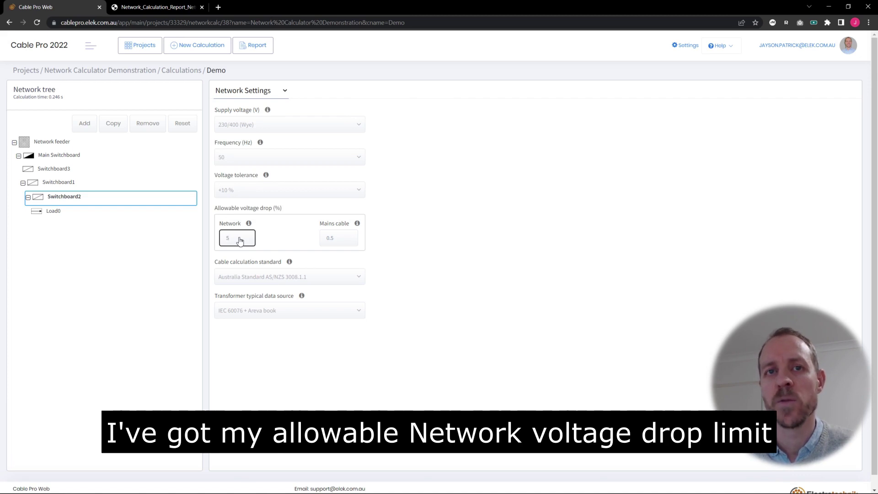
left_click(479, 173)
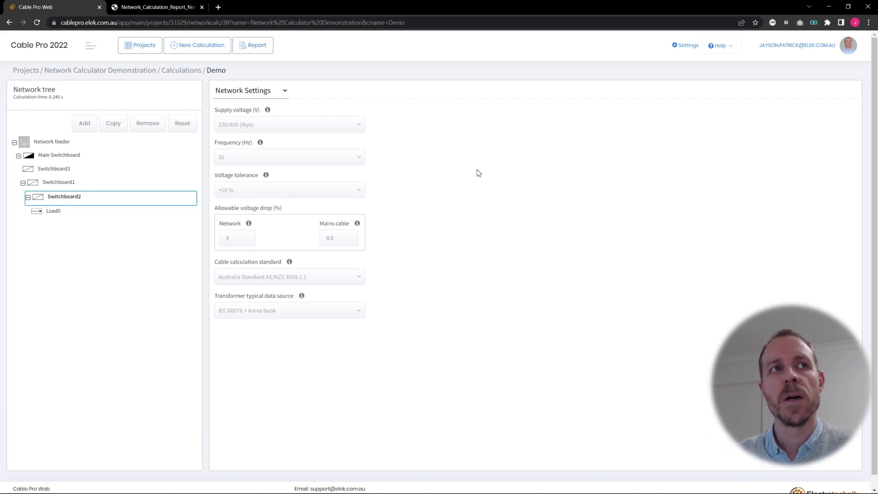
left_click(281, 93)
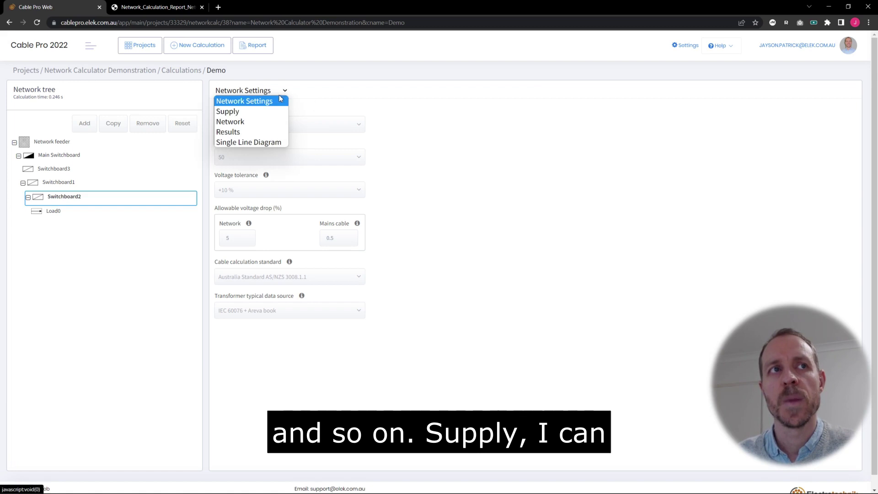
On the Supply page, set the supply type to an auto-sized Transformer.
left_click(274, 110)
left_click(302, 125)
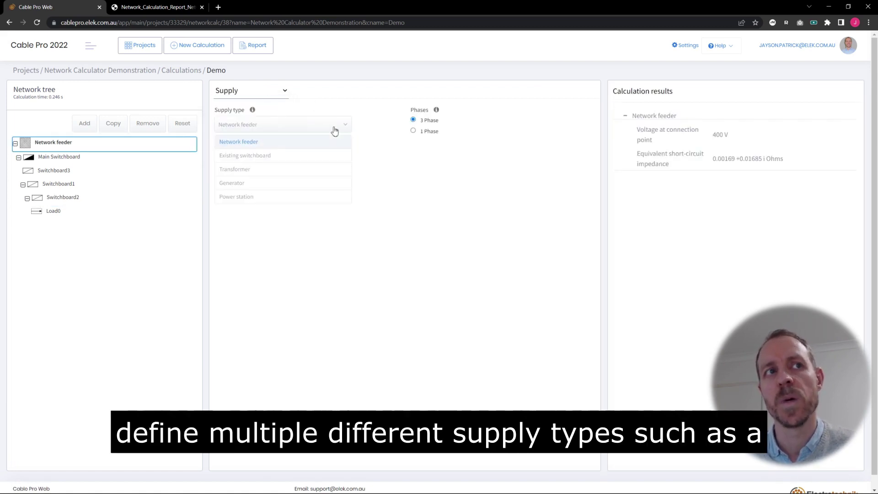
left_click(319, 168)
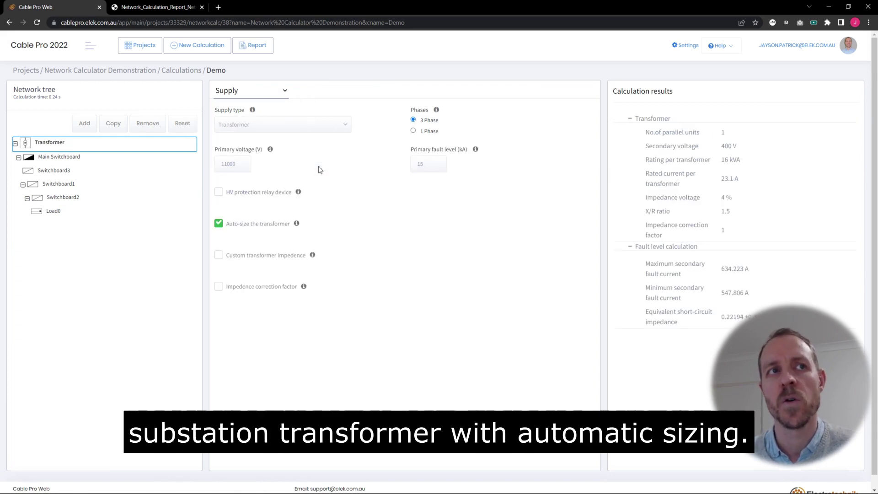
left_click(284, 92)
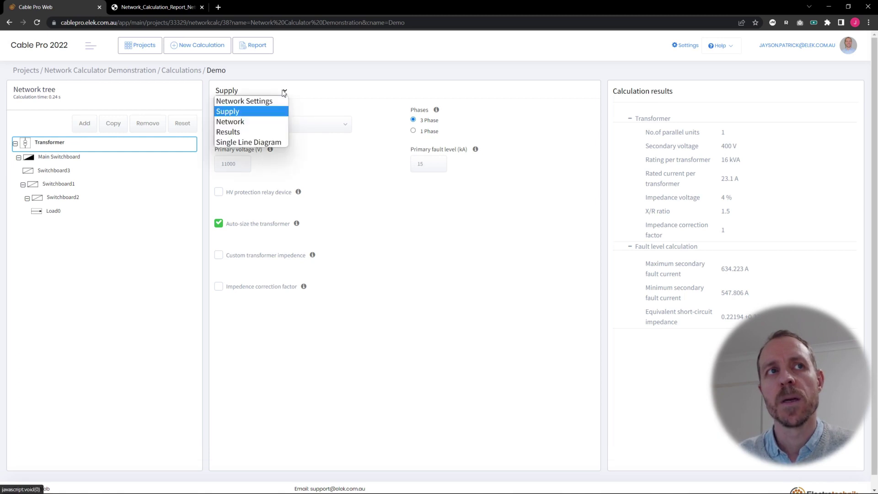
left_click(268, 123)
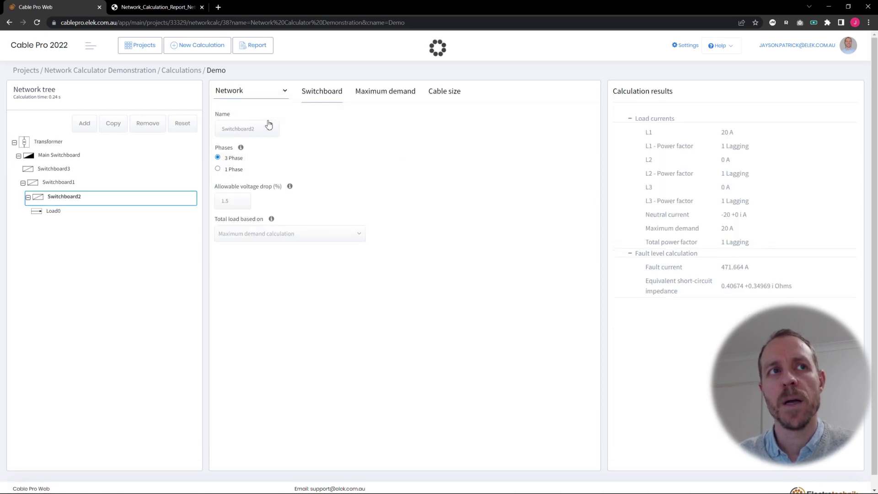
Select Load0, Switchboard2 and then Switchboard1 in the network tree to view their properties.
left_click(54, 211)
left_click(61, 197)
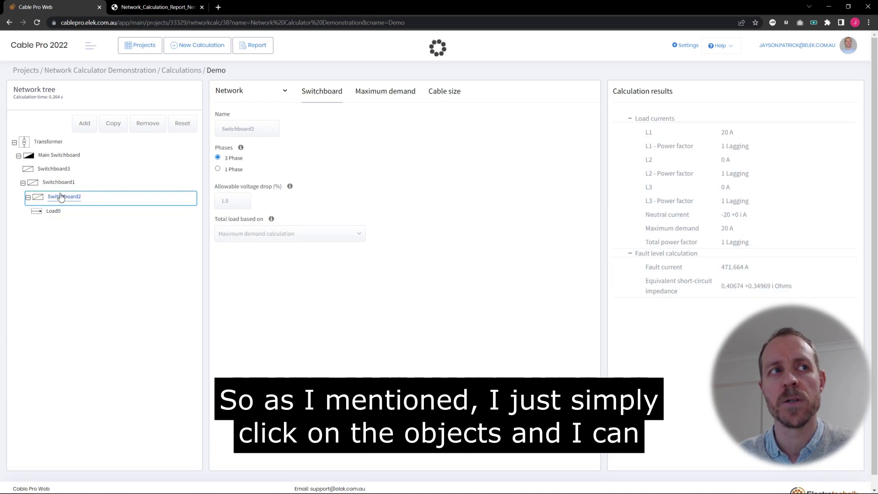
left_click(60, 184)
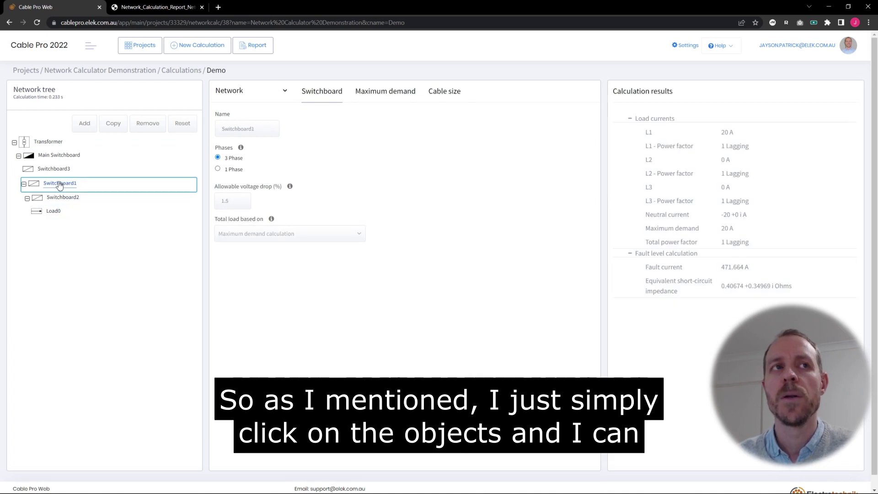
left_click(286, 93)
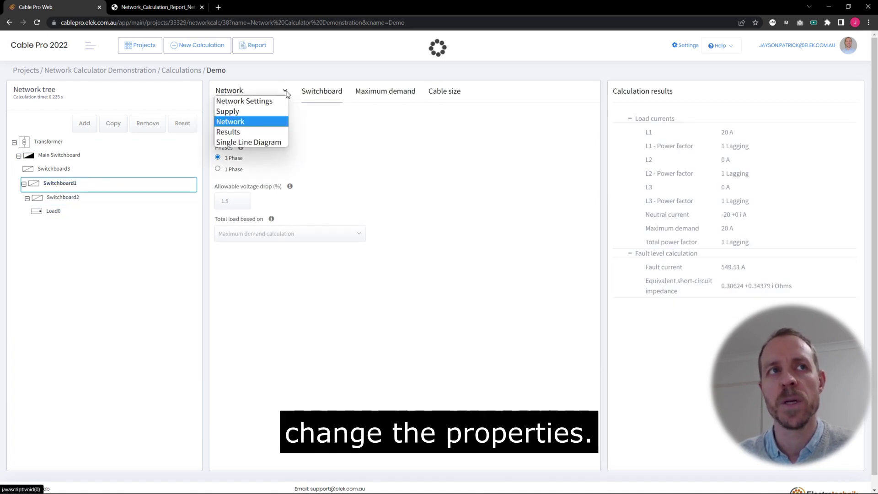
Show the Fault level, Voltage drop and Accumulated voltage drop results tables.
left_click(263, 133)
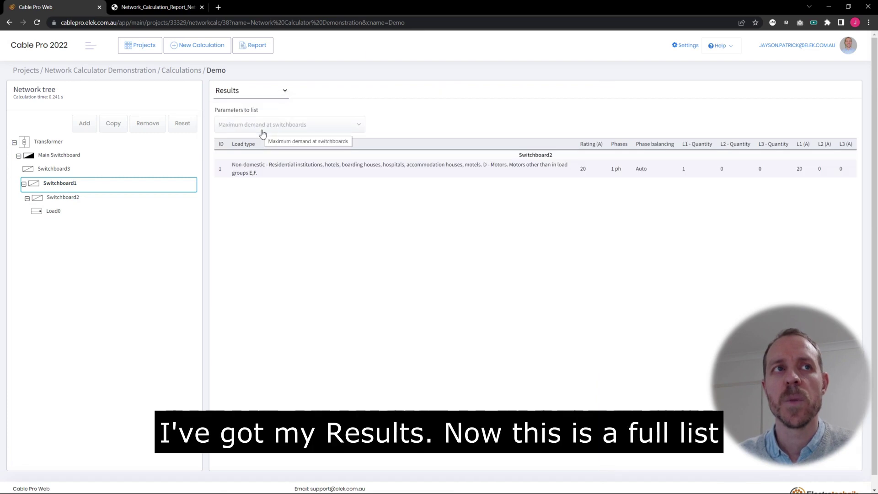
left_click(292, 127)
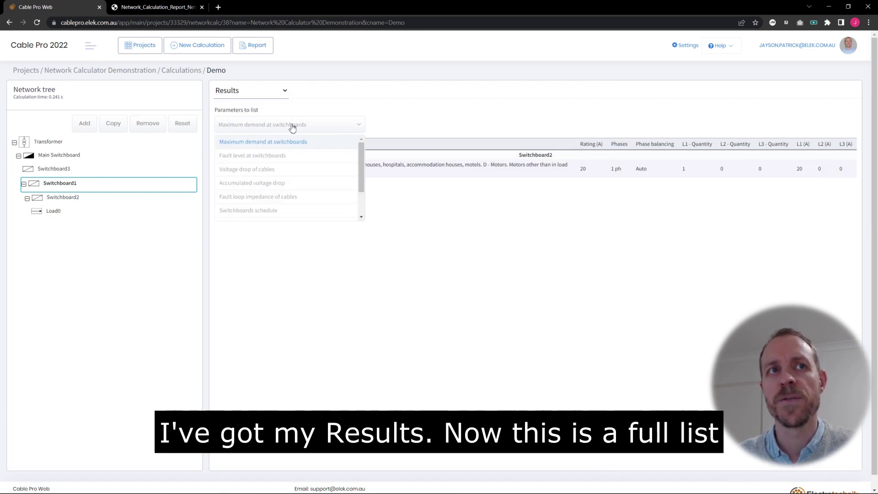
left_click(308, 156)
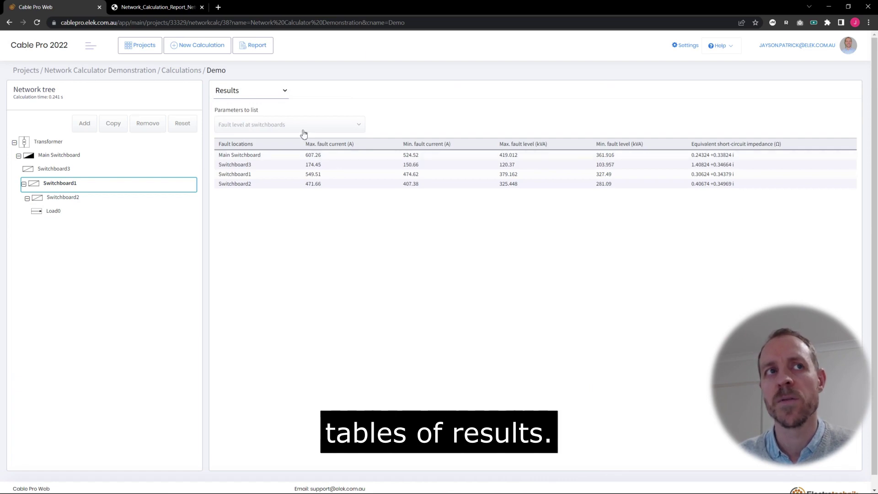
left_click(339, 124)
left_click(321, 168)
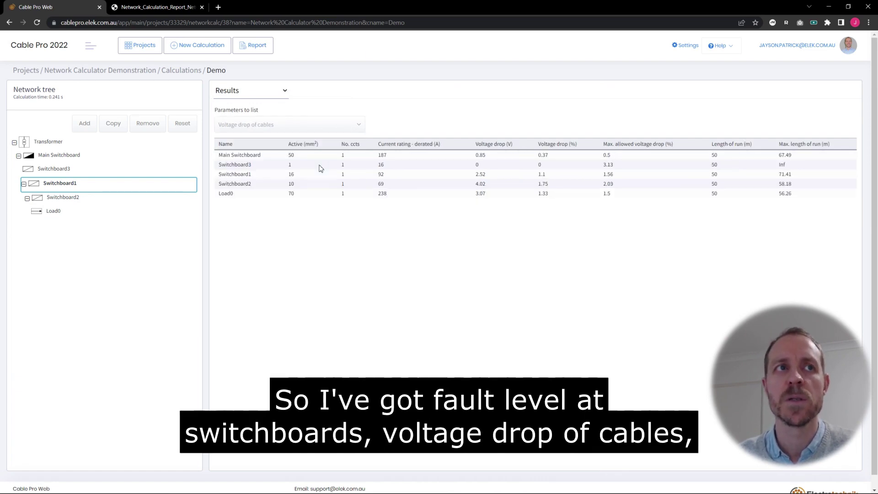
left_click(350, 131)
left_click(312, 183)
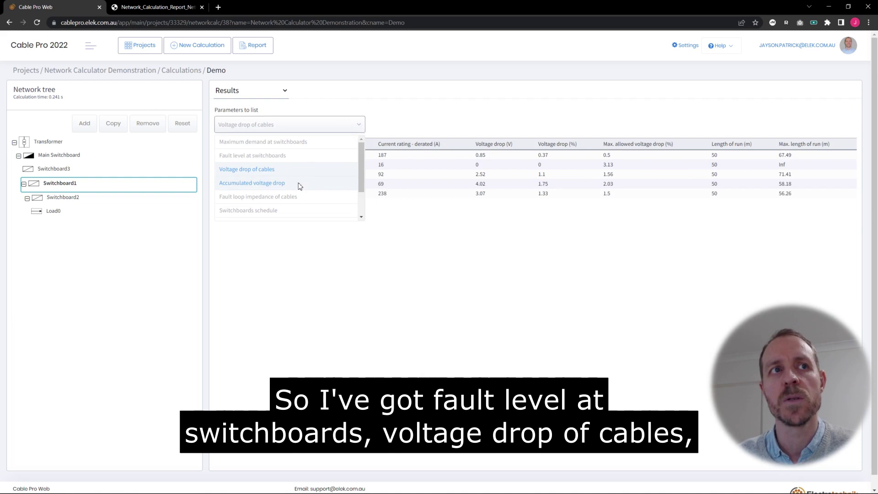
Show the Fault loop impedance and Switchboards schedule tables, ending on the Cables schedule.
left_click(360, 131)
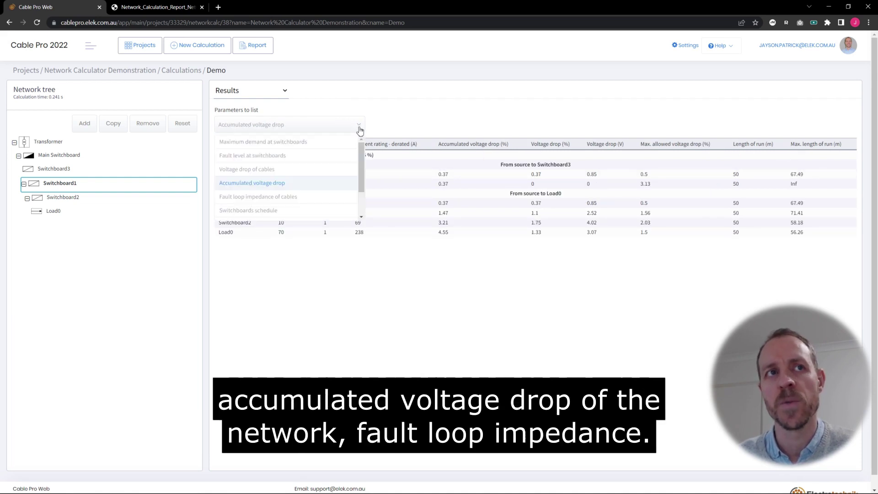
left_click(304, 168)
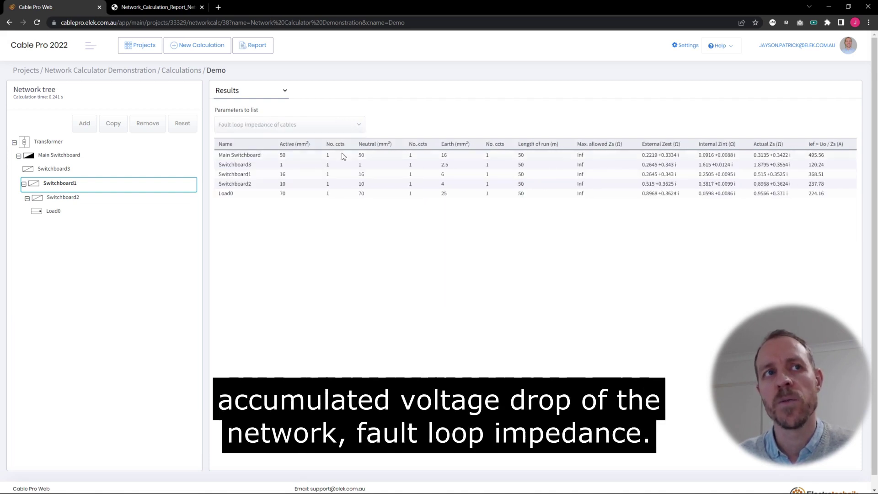
left_click(352, 127)
left_click(274, 210)
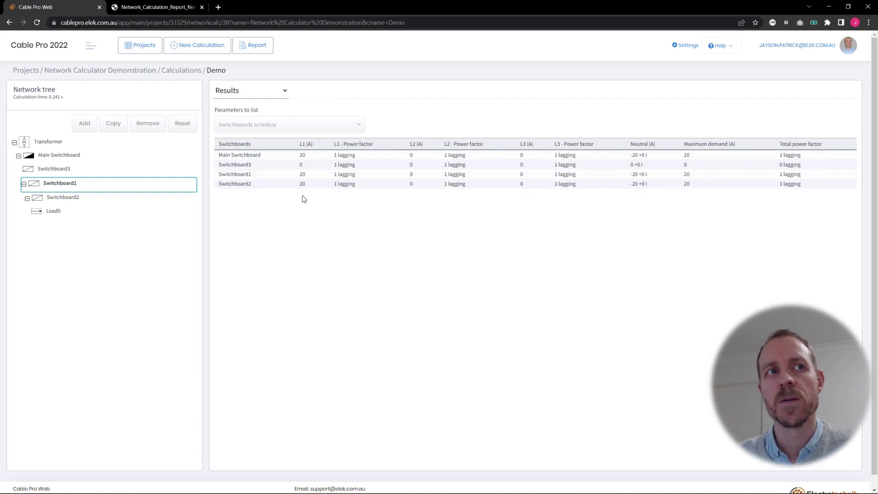
left_click(358, 128)
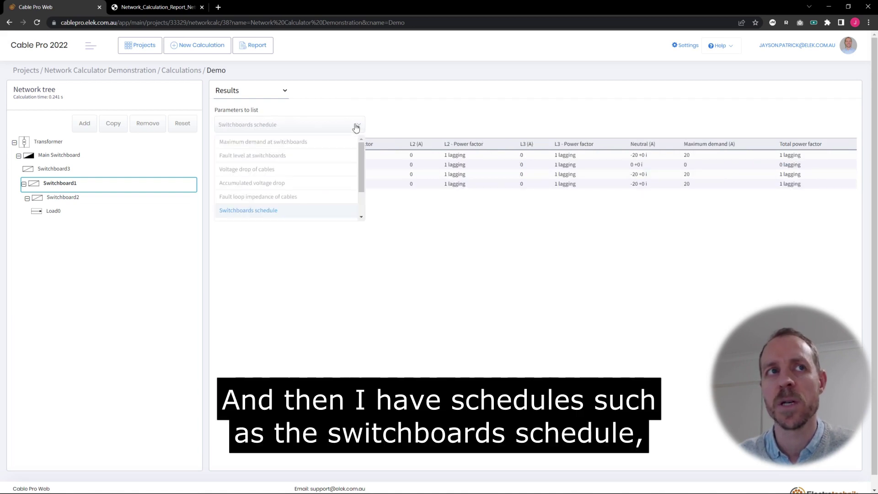
left_click_drag(358, 147, 363, 180)
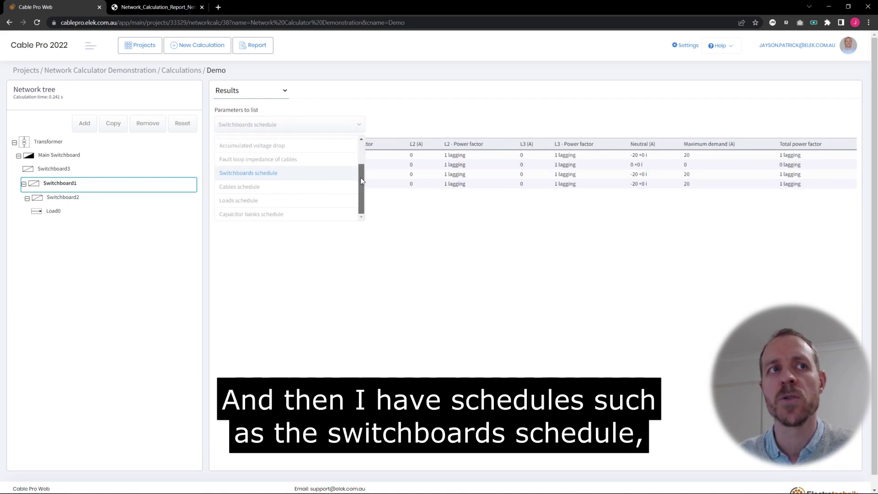
left_click(265, 190)
left_click(357, 127)
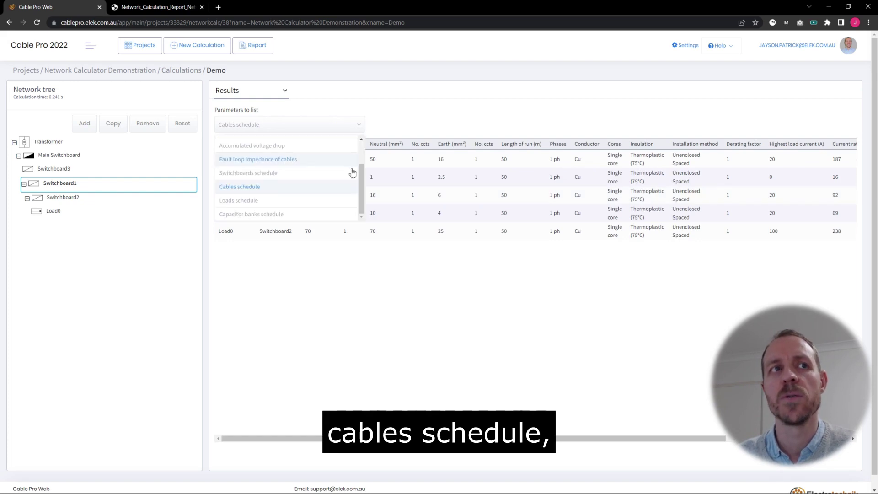
left_click(399, 131)
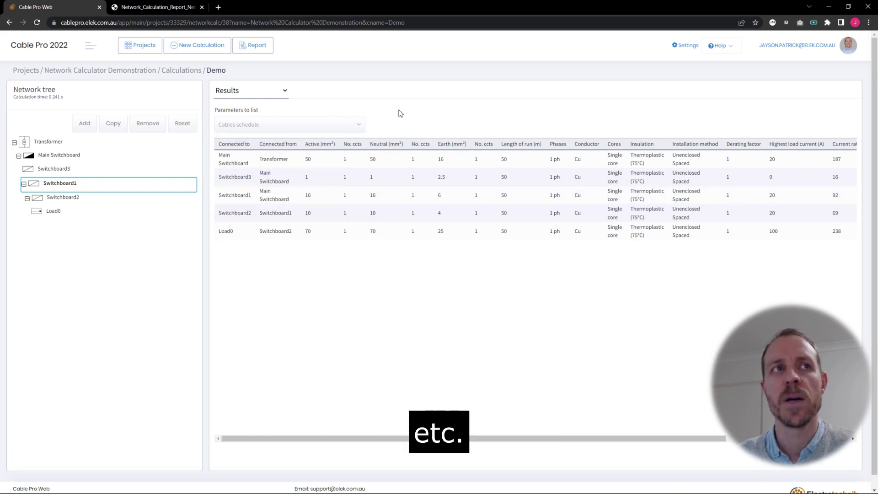
left_click(285, 91)
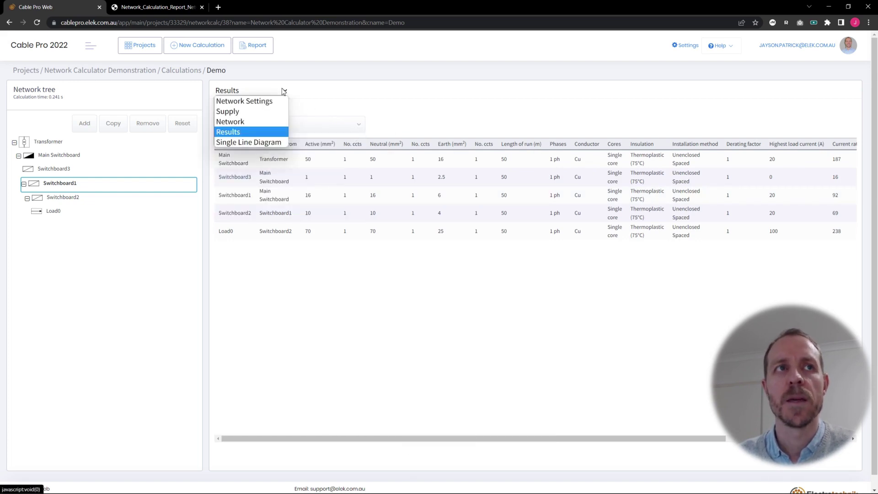
Display the Demo single line diagram, then zoom and pan across the Main Switchboard, Switchboard3 and Switchboard1.
left_click(278, 143)
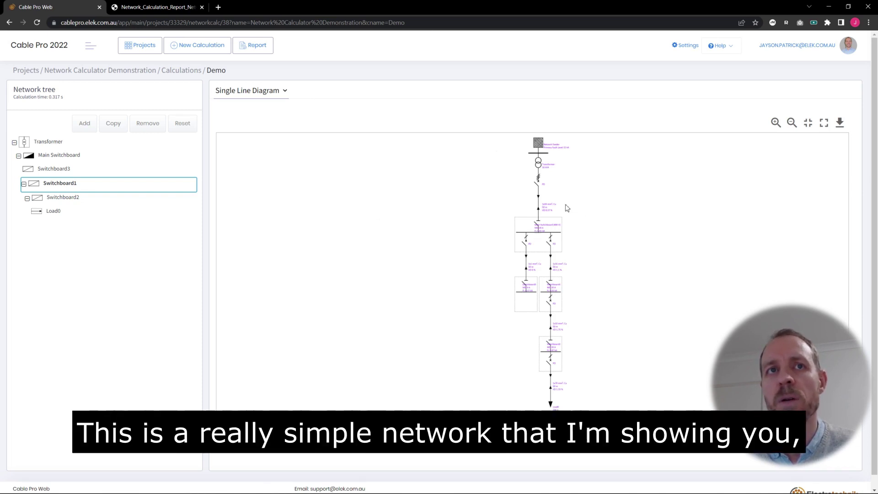
scroll(567, 208, "up", 5)
left_click_drag(545, 196, 564, 367)
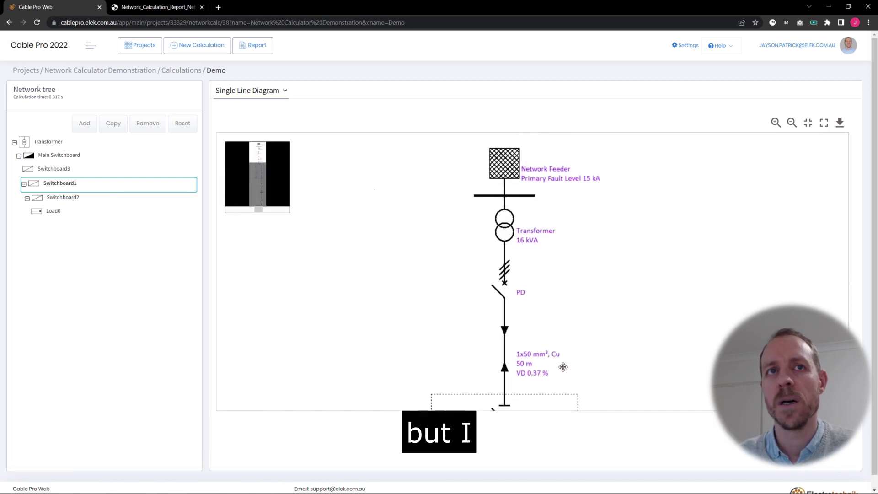
left_click_drag(594, 246, 596, 217)
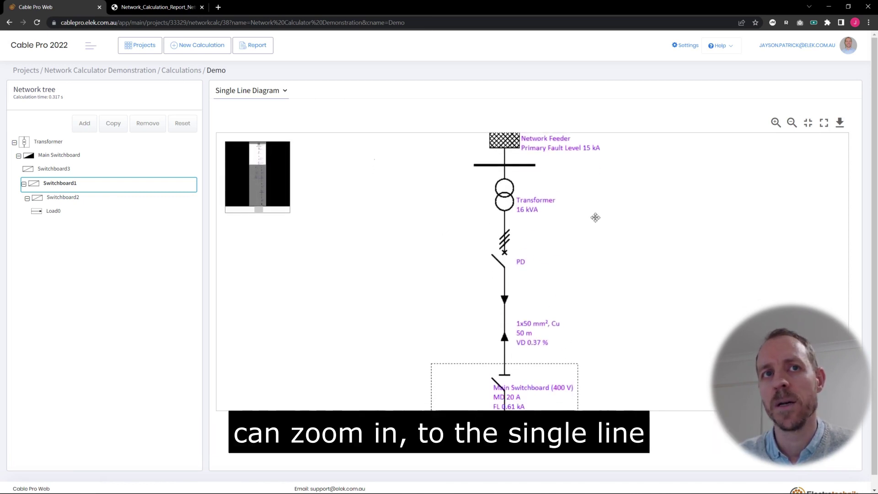
left_click_drag(581, 289, 589, 241)
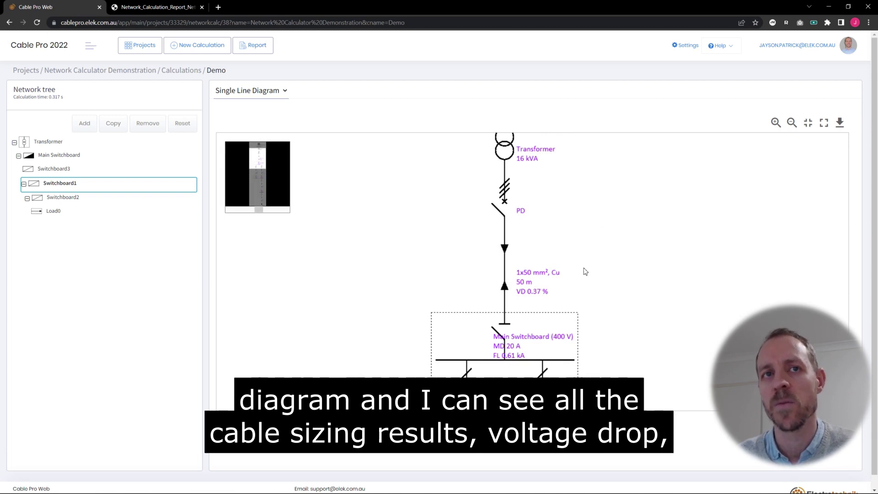
left_click_drag(581, 272, 570, 200)
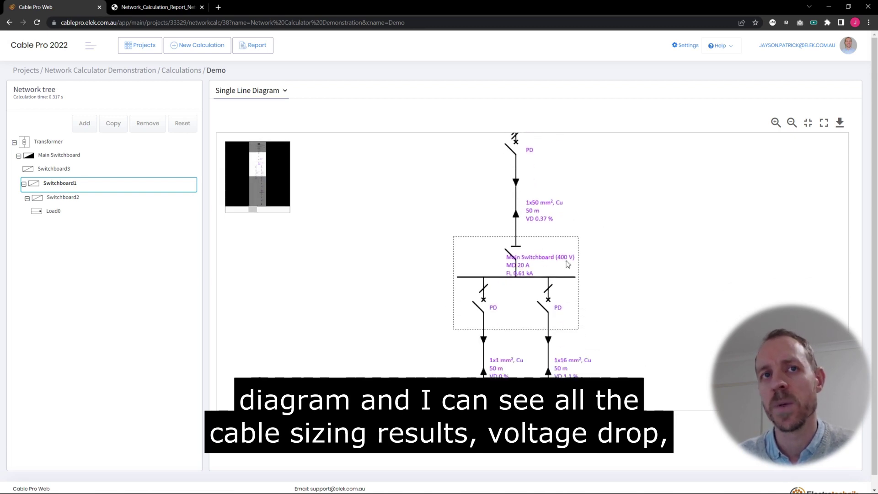
left_click_drag(587, 288, 593, 221)
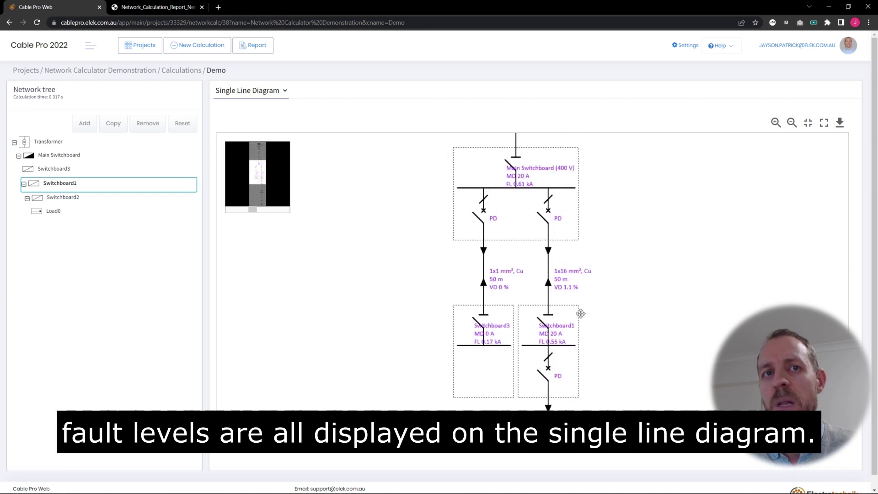
mouse_move(581, 309)
left_mouse_down()
mouse_move(581, 244)
mouse_move(579, 327)
left_mouse_up()
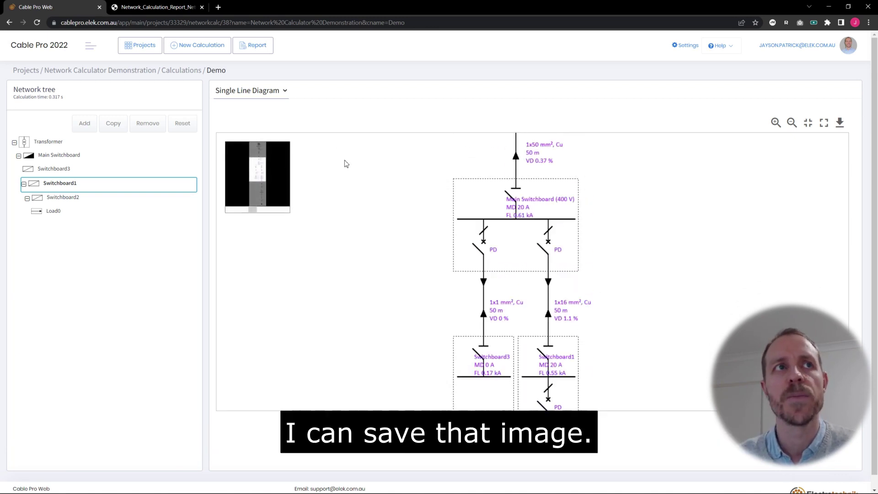
Generate the Network Calculator Report with Email Report unchecked, then view the downloaded PDF.
left_click(262, 50)
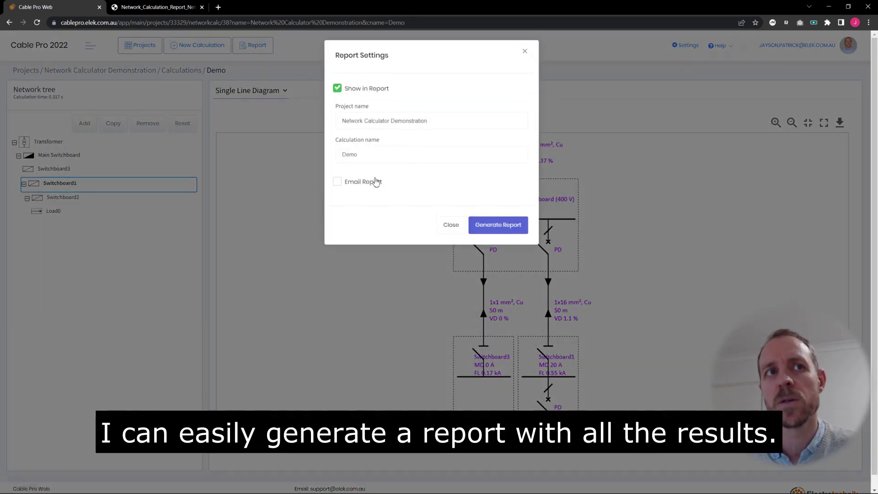
left_click(337, 182)
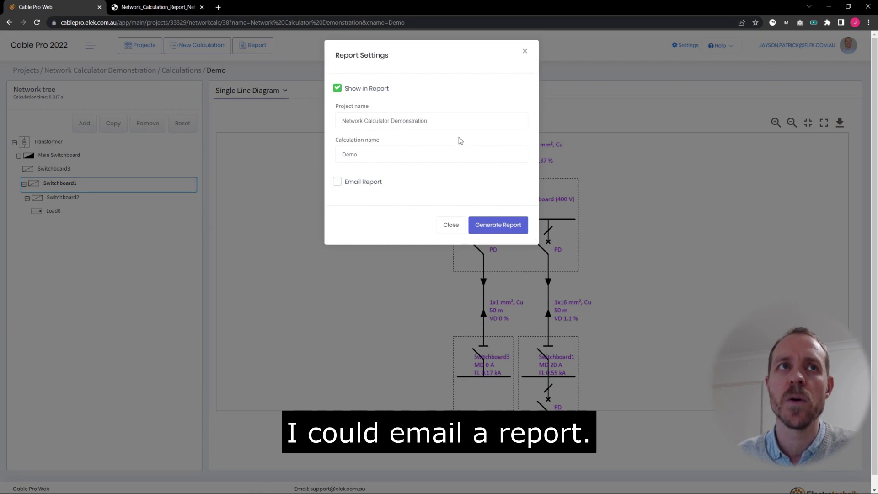
left_click(503, 227)
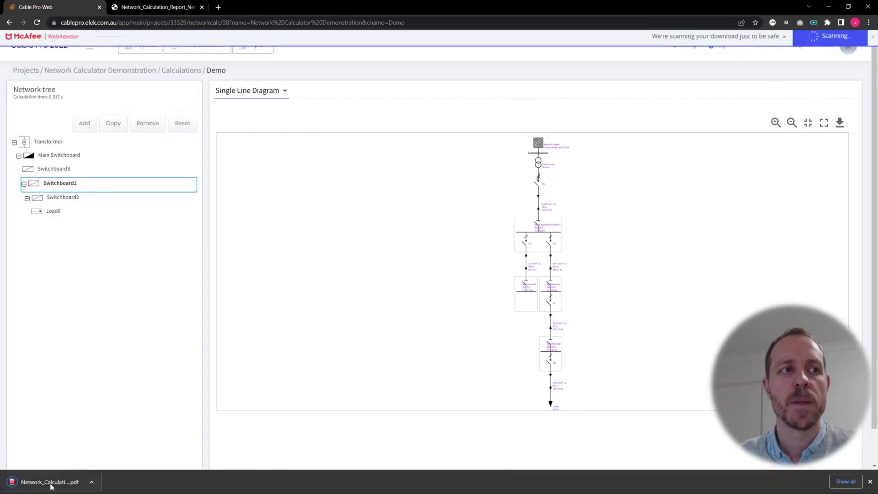
left_click(50, 483)
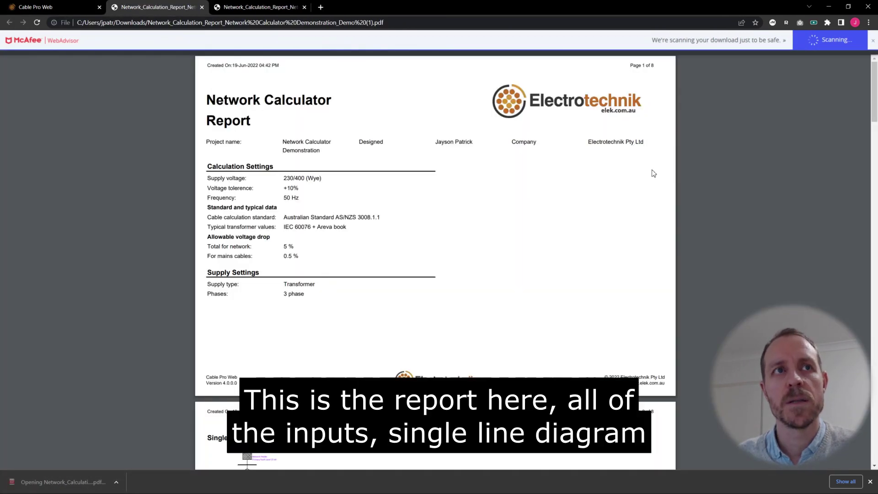
scroll(645, 175, "down", 2)
scroll(636, 176, "down", 2)
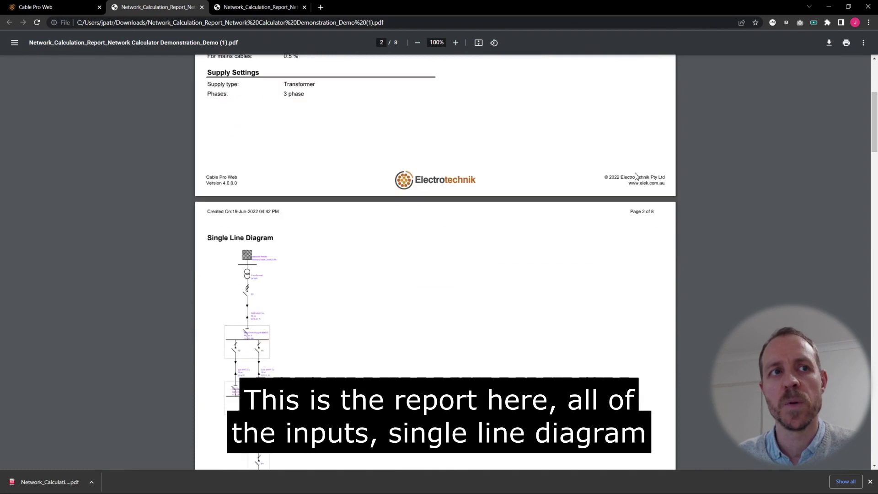
scroll(624, 180, "down", 8)
scroll(625, 181, "down", 2)
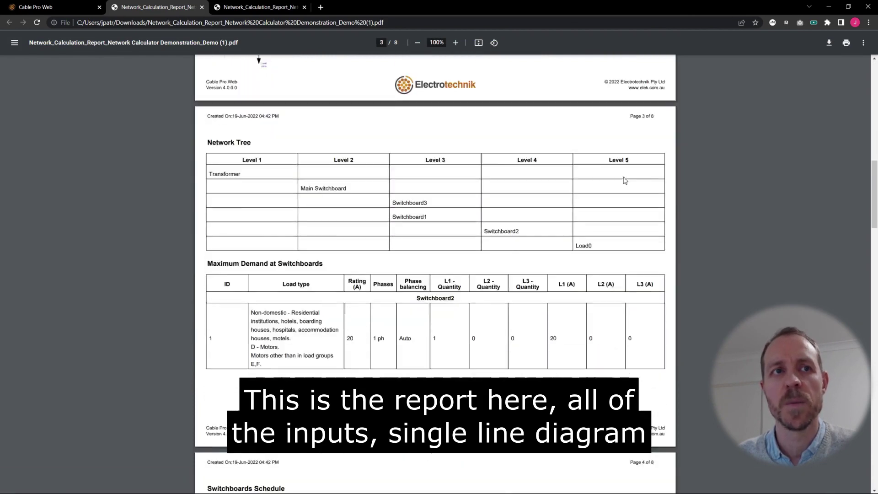
scroll(625, 181, "down", 3)
scroll(624, 180, "down", 2)
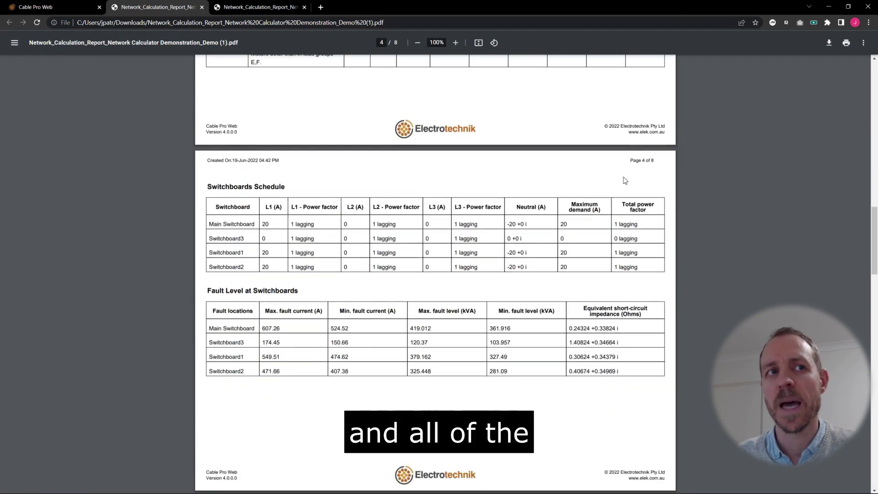
scroll(625, 181, "down", 1)
scroll(624, 181, "down", 3)
scroll(625, 180, "down", 1)
scroll(624, 181, "down", 2)
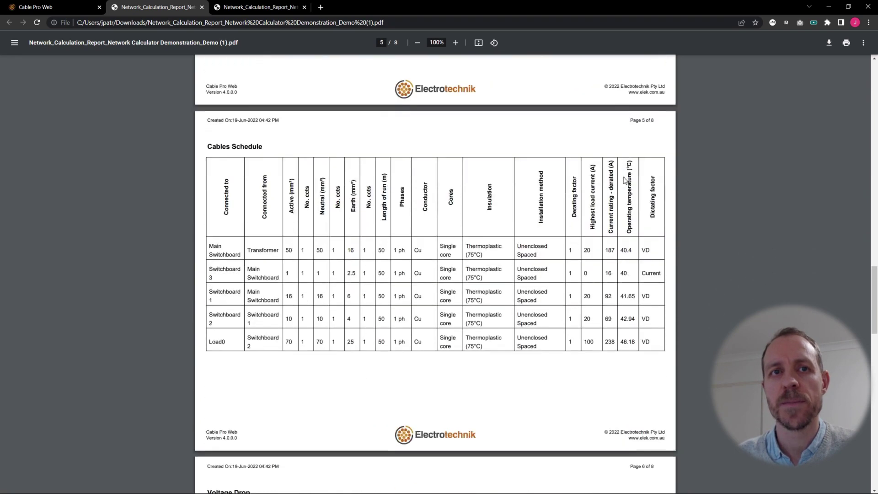
scroll(625, 181, "down", 2)
scroll(625, 180, "up", 4)
scroll(624, 180, "up", 3)
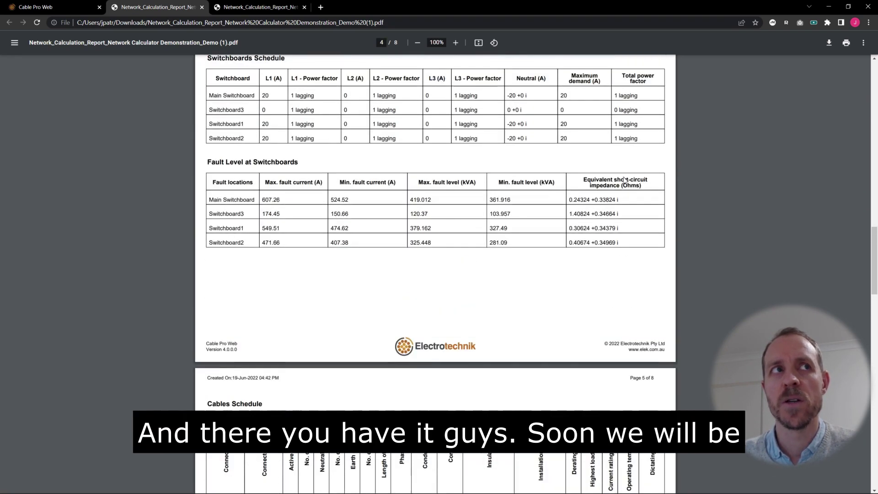